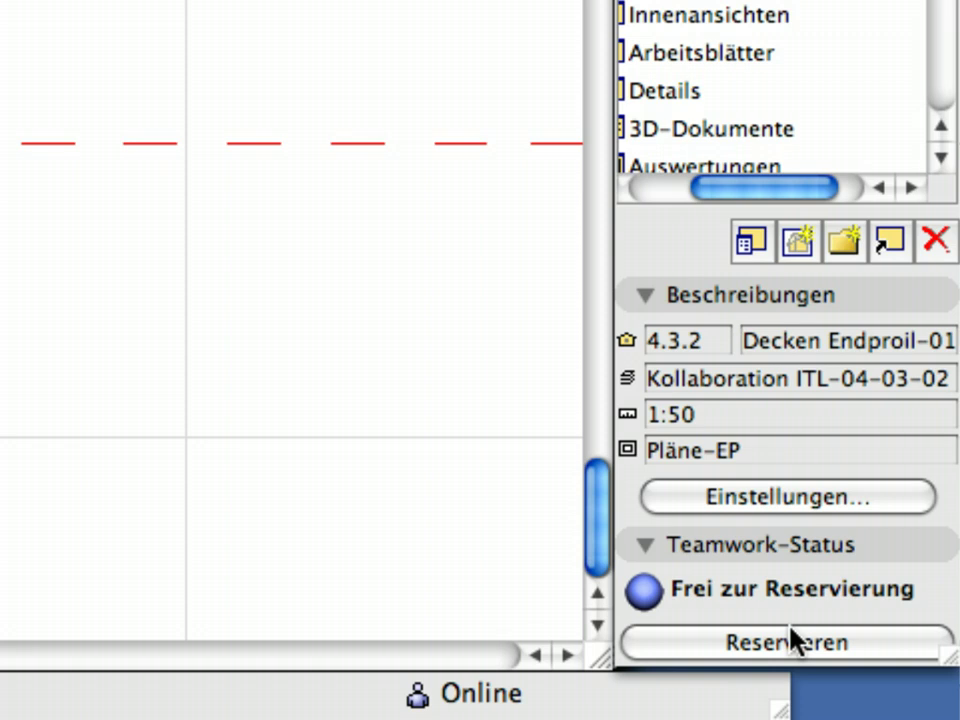
Reserve the Decken Endproil-01 view through the Navigator's Teamwork-Status.
click(790, 640)
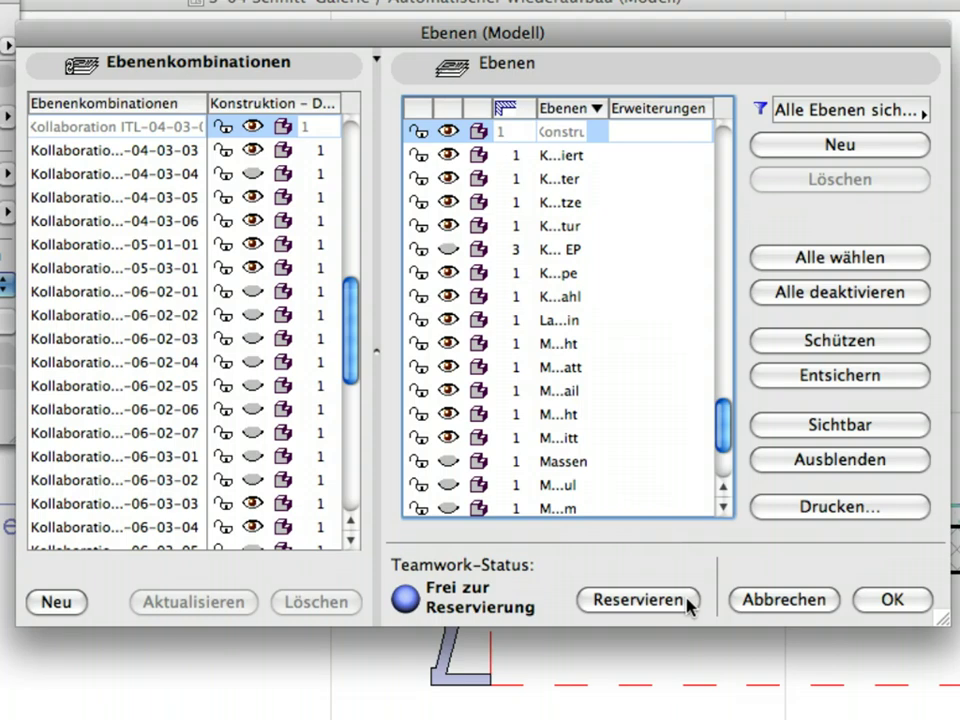
Request a reservation of the Ebenen (Modell) layer settings for editing.
click(689, 605)
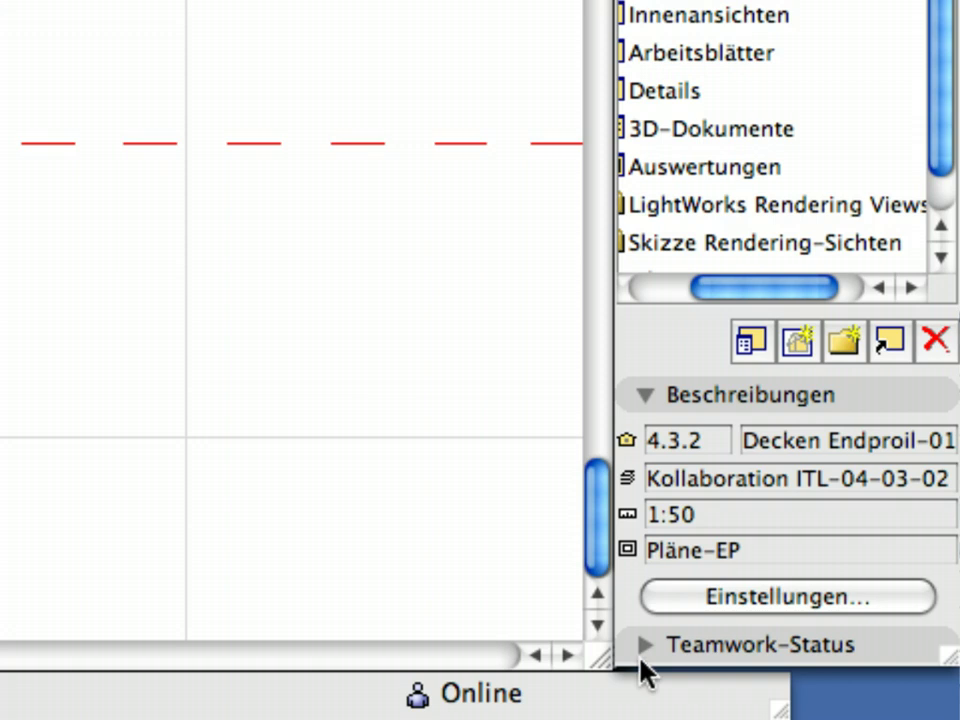
Expand Teamwork-Status to show Decken Endproil-01 is free for reservation.
click(641, 652)
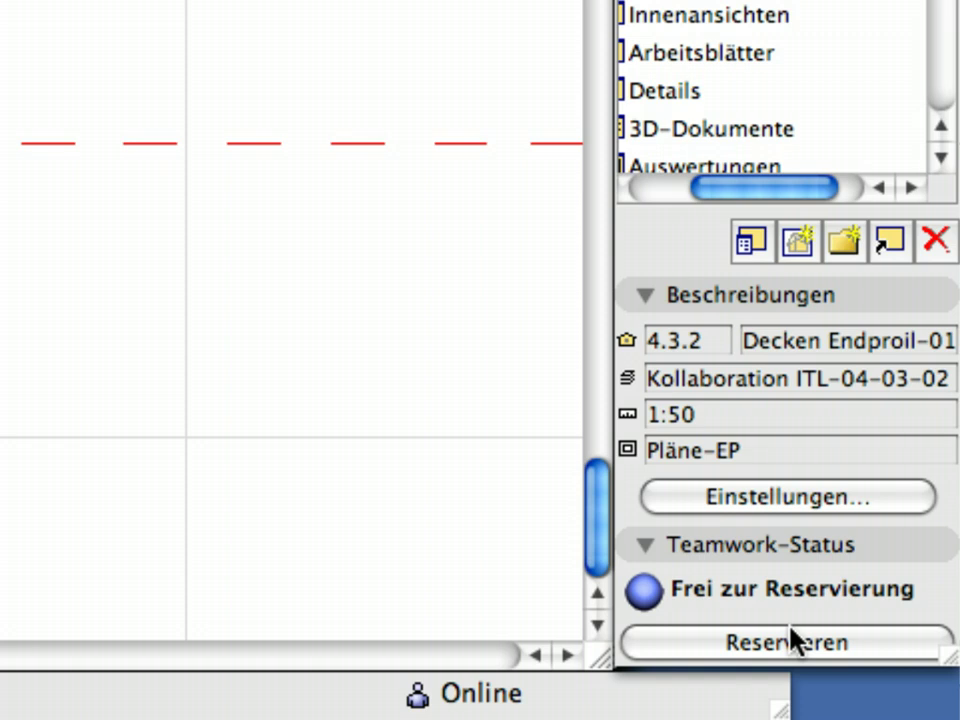
Reserve the Decken Endproil-01 view from its Teamwork-Status panel.
click(792, 638)
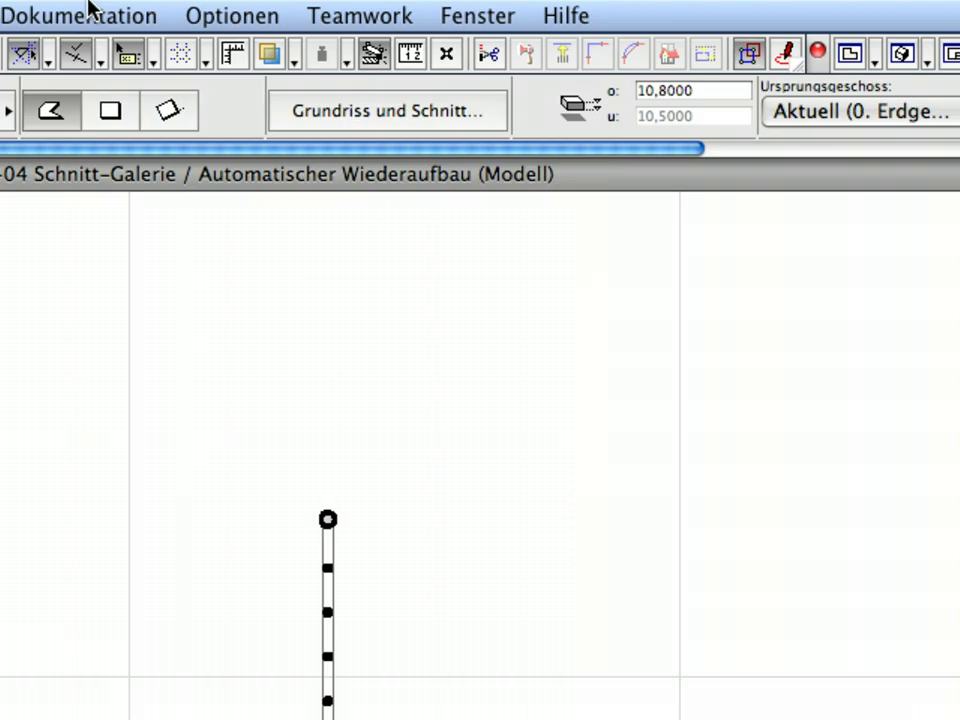
click(89, 12)
mouse_move(290, 215)
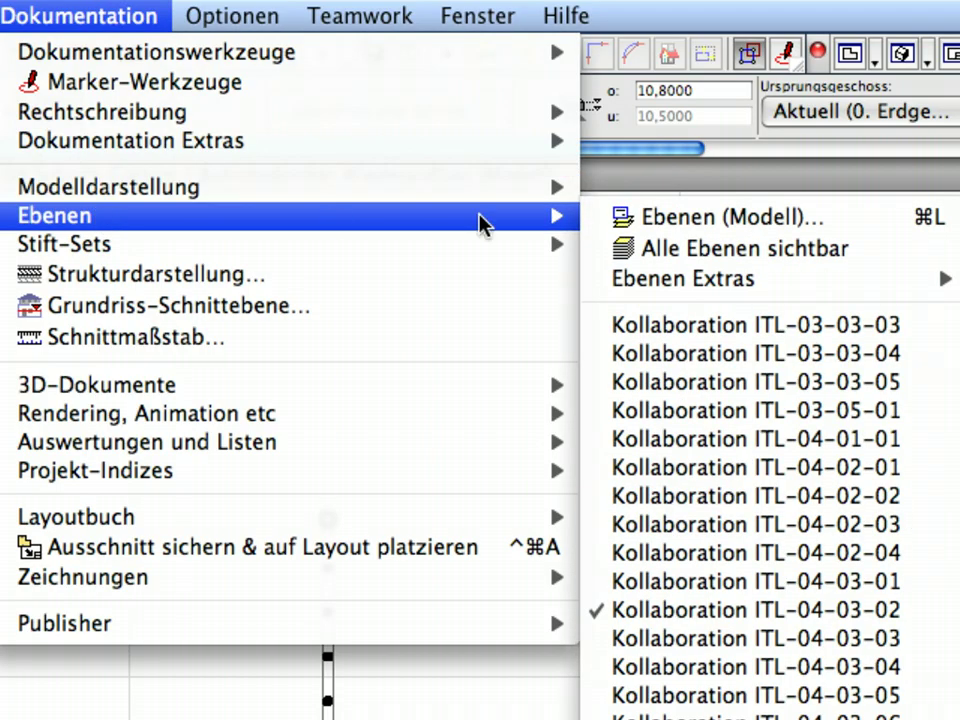
Reserve the Ebenen (Modell) layers and widen the layer name column to read names fully.
click(898, 231)
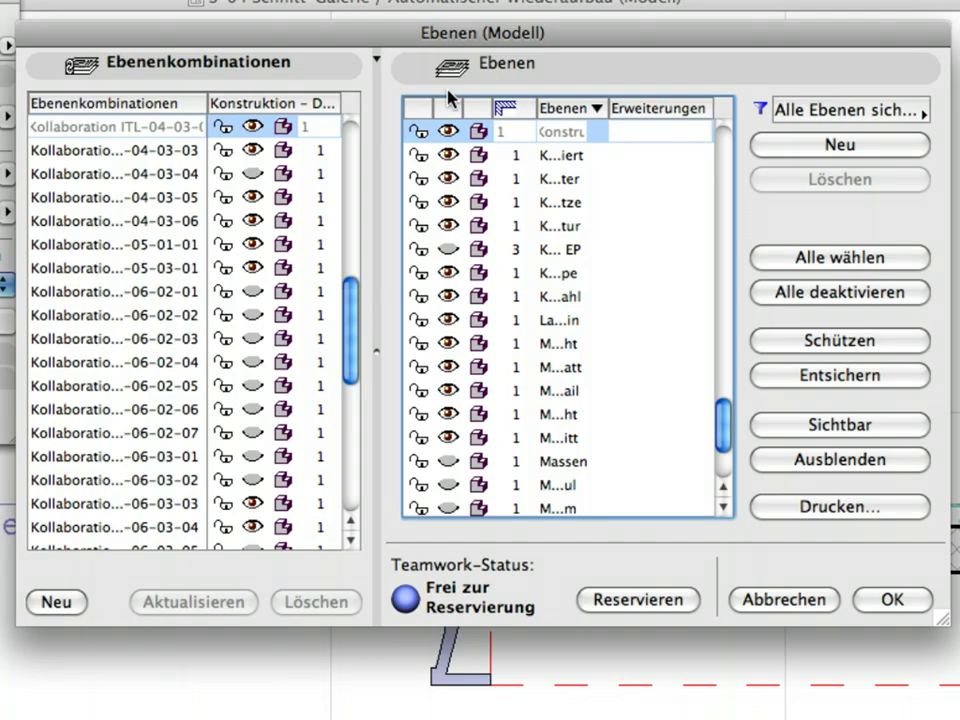
click(688, 604)
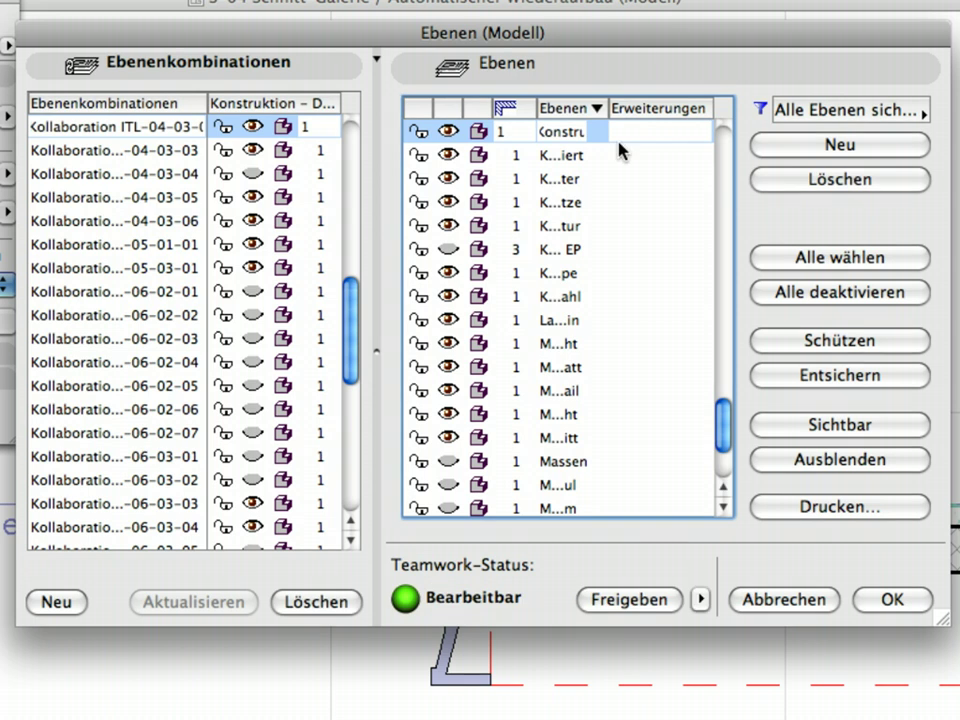
drag(608, 108, 656, 108)
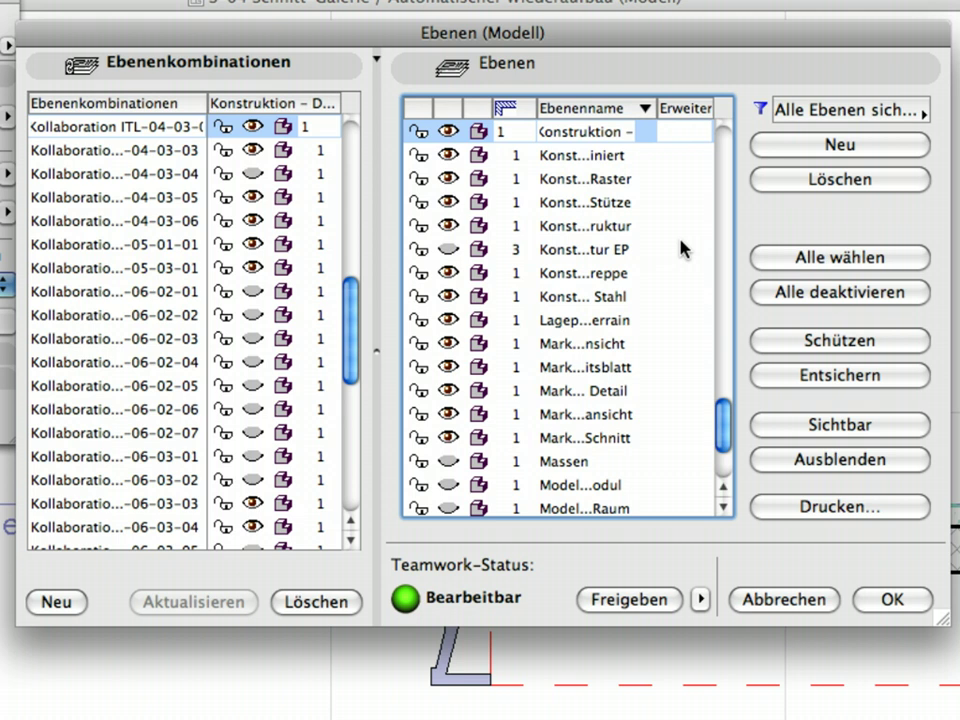
Start a new layer combination based on Kollaboration ITL-04-03-06.
click(105, 222)
click(105, 221)
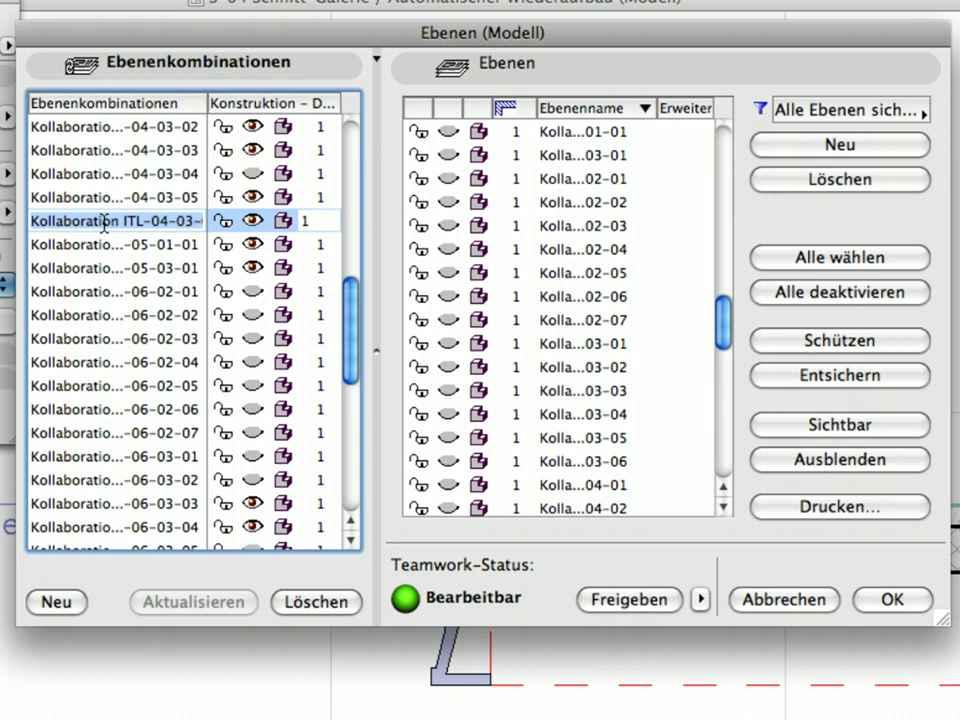
click(70, 604)
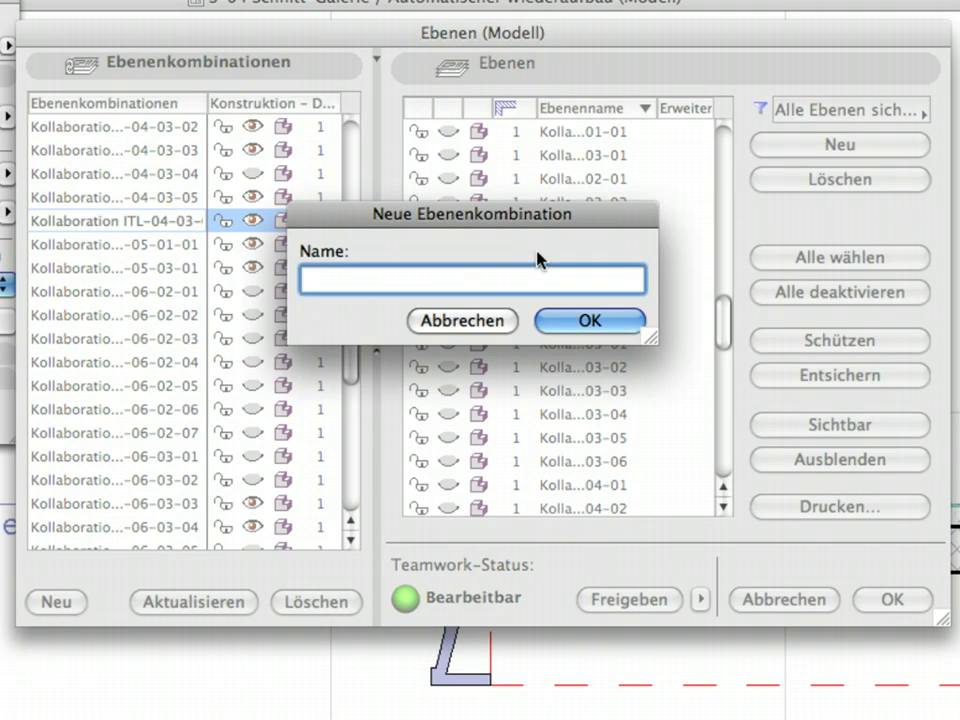
Name the new layer combination 'Deckenspiegel' and confirm it.
text(Deckenspiegel)
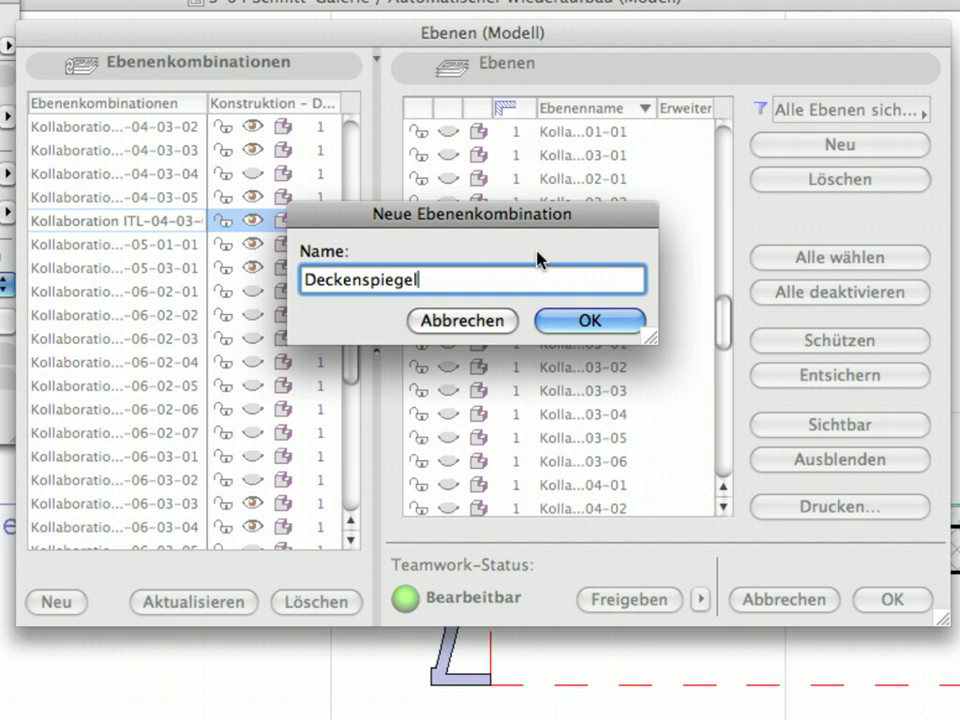
key(super+a)
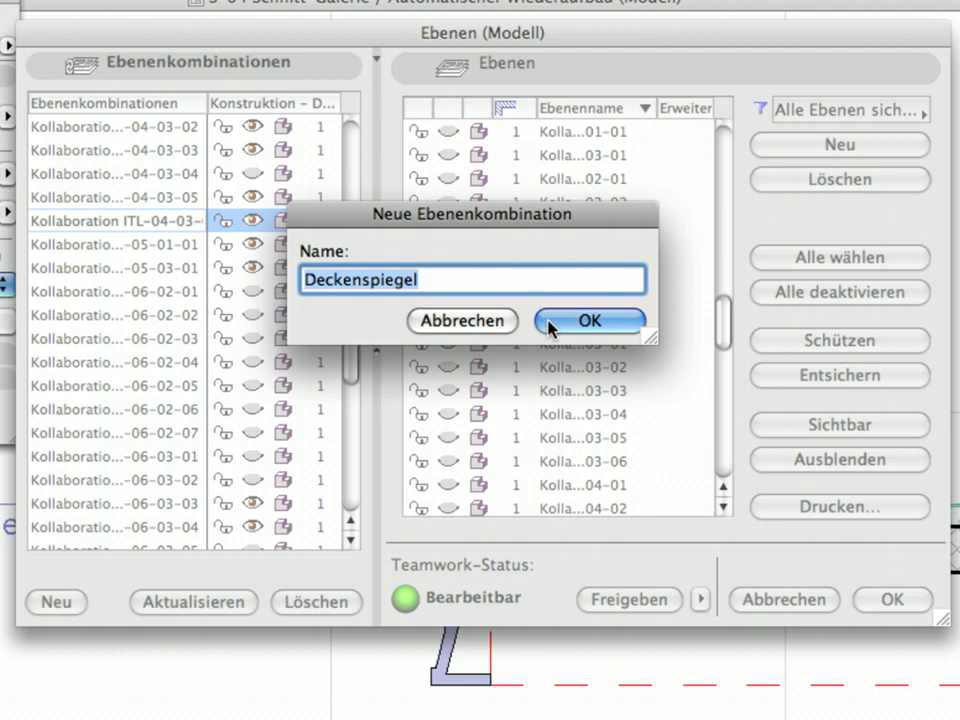
click(627, 321)
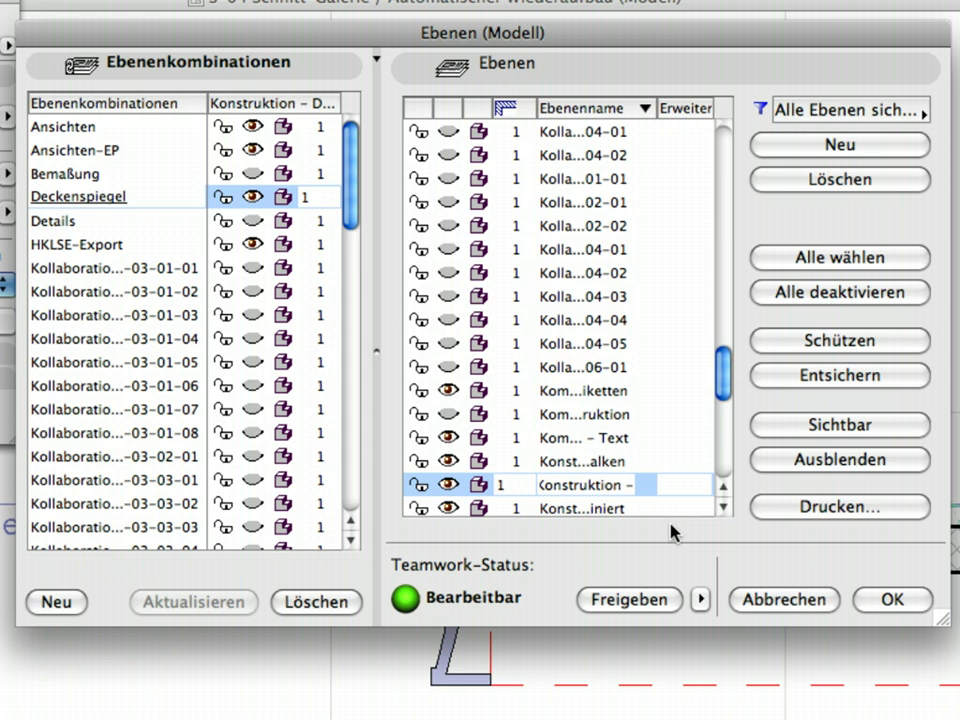
Release the Ebenen (Modell) layer settings to the team and accept the dialog.
click(638, 600)
click(640, 600)
click(642, 599)
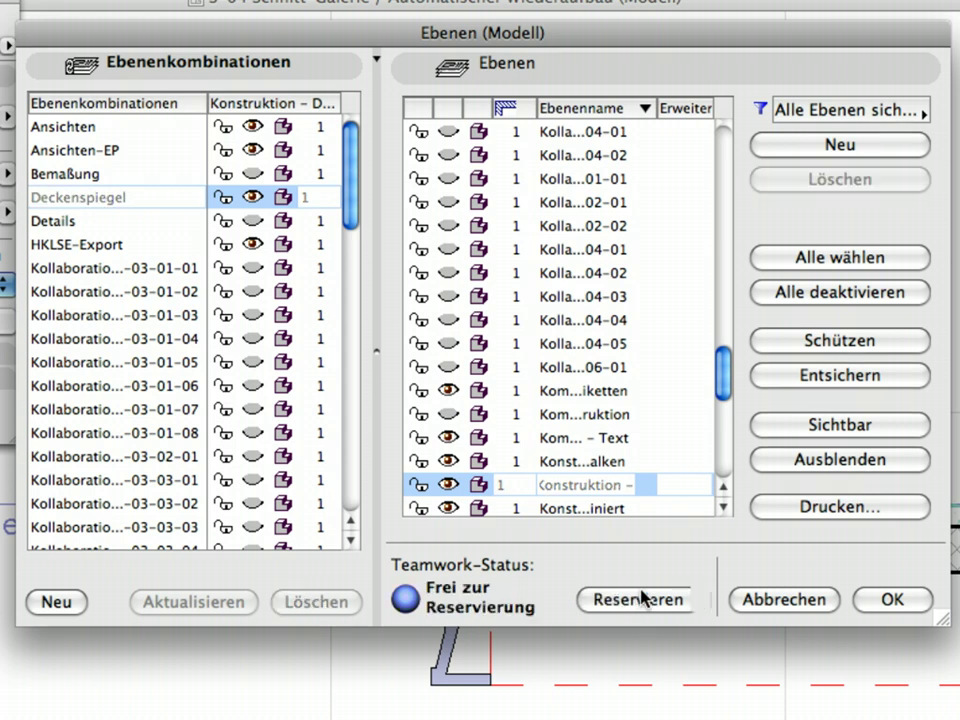
click(884, 604)
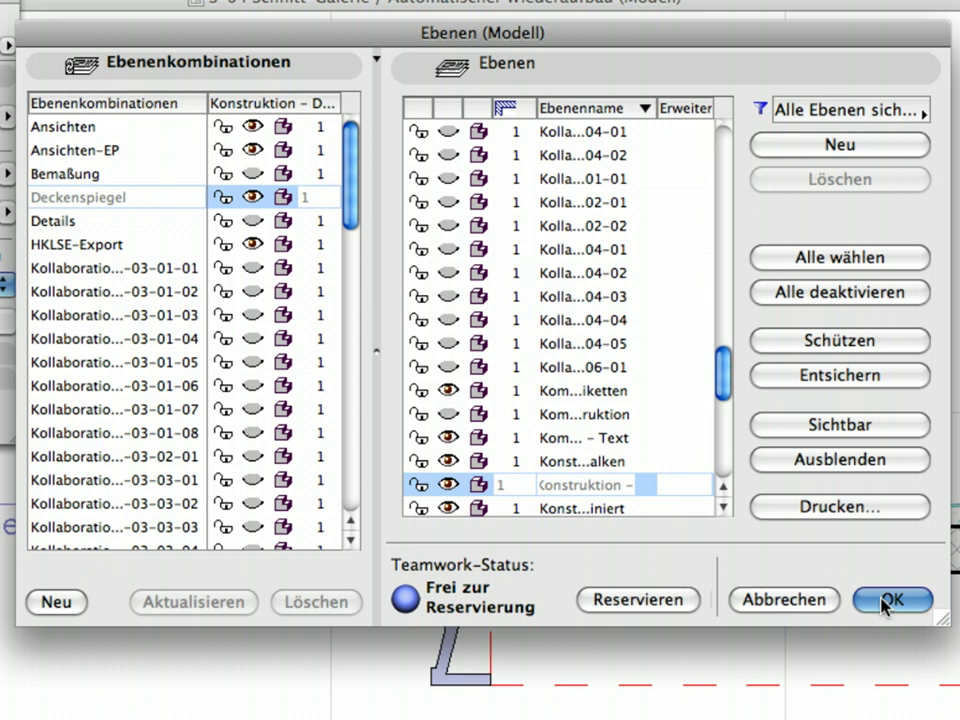
Bring up the Darstellung (Modell) dialog via Dokumentation > Modelldarstellung.
click(884, 604)
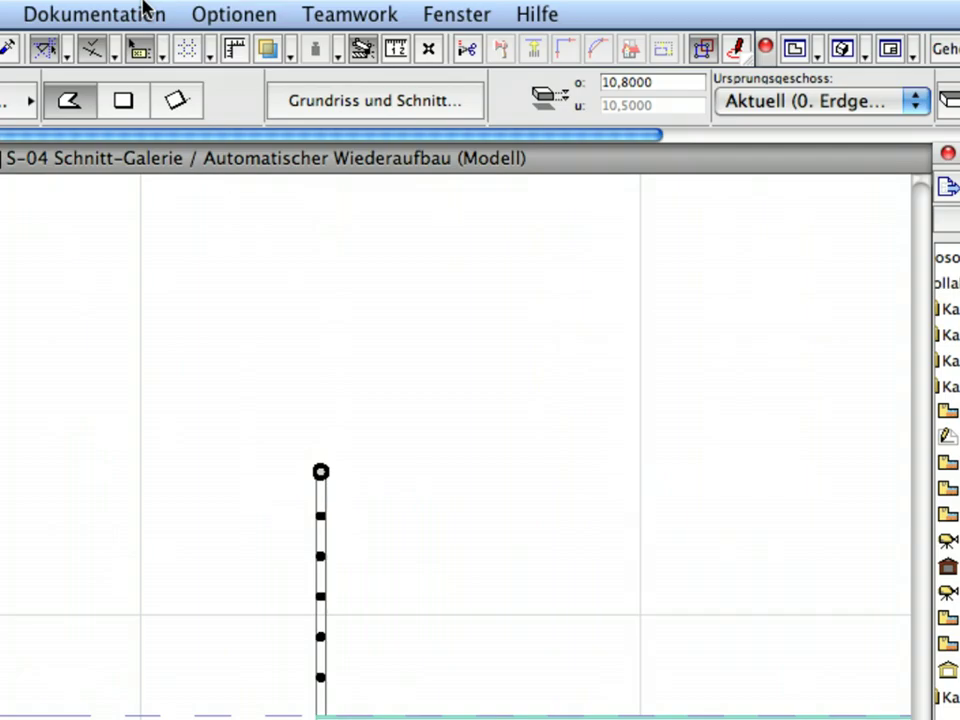
click(146, 10)
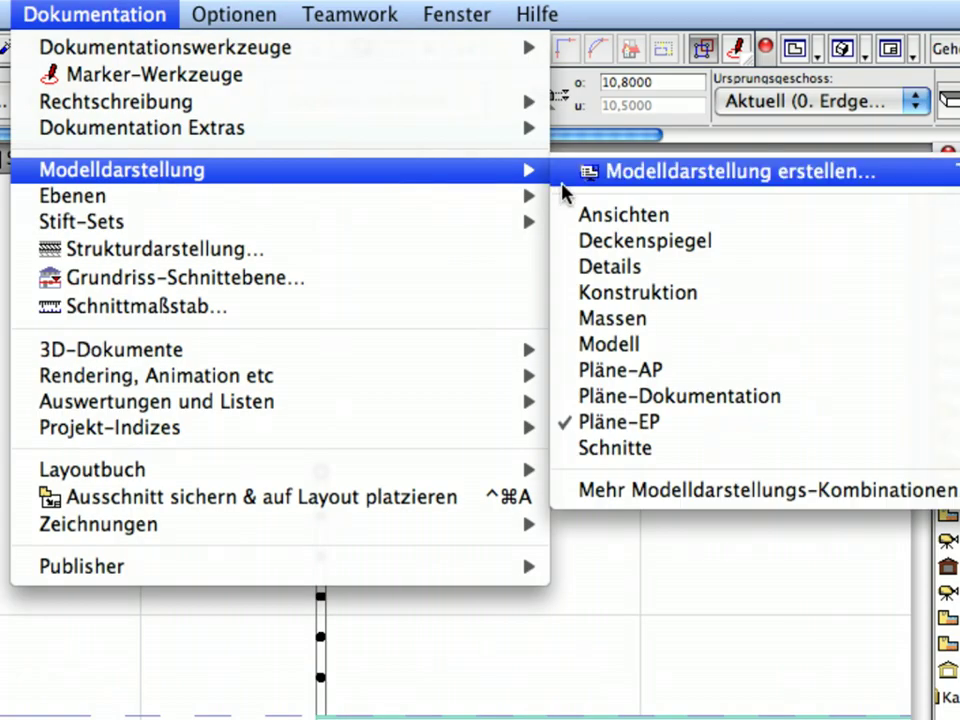
click(917, 182)
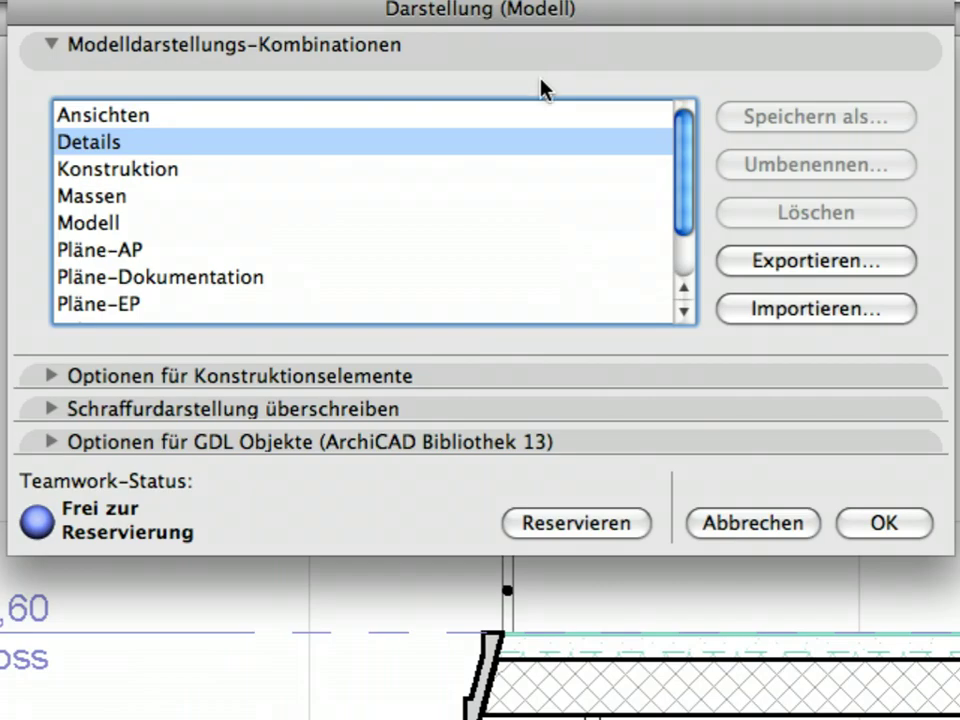
Reserve the model view options and uncheck 'mit Markern' for doors and windows.
click(579, 540)
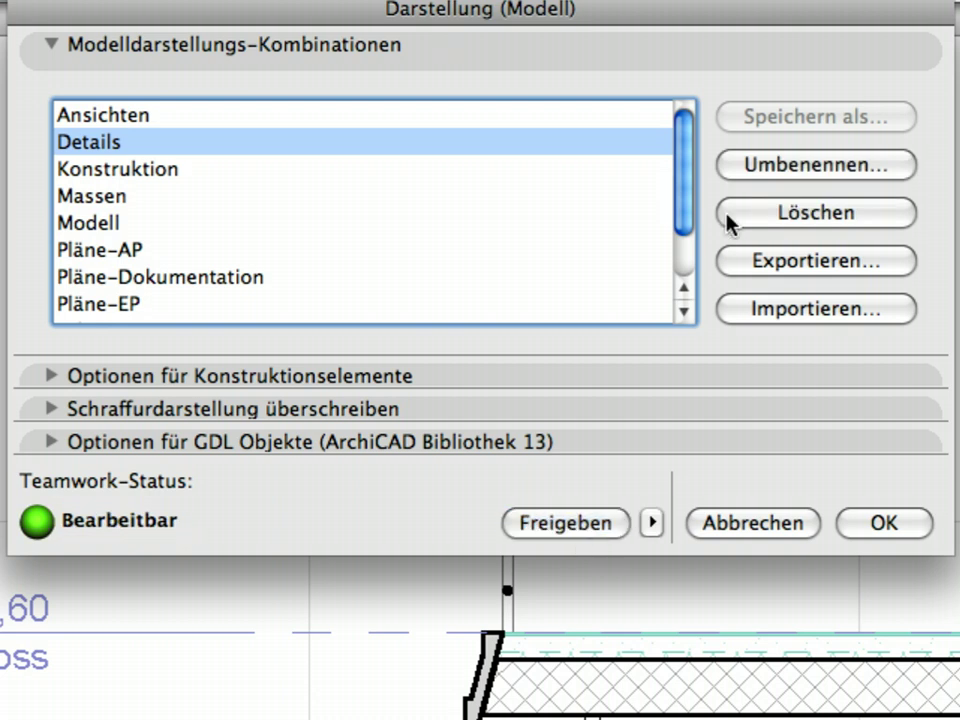
click(572, 56)
click(561, 80)
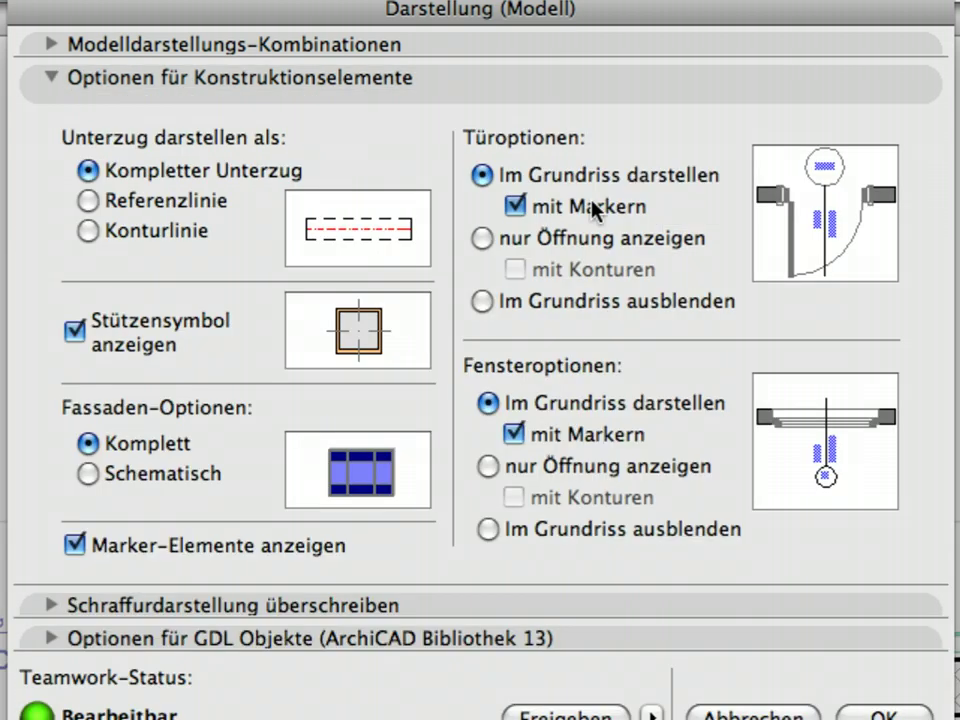
click(592, 205)
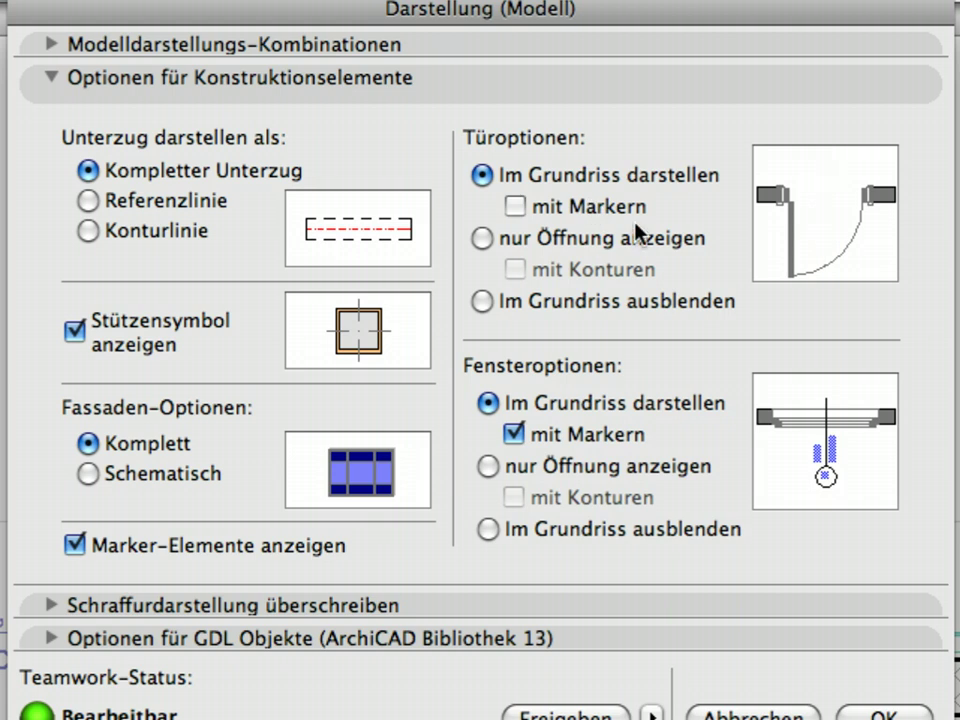
click(589, 437)
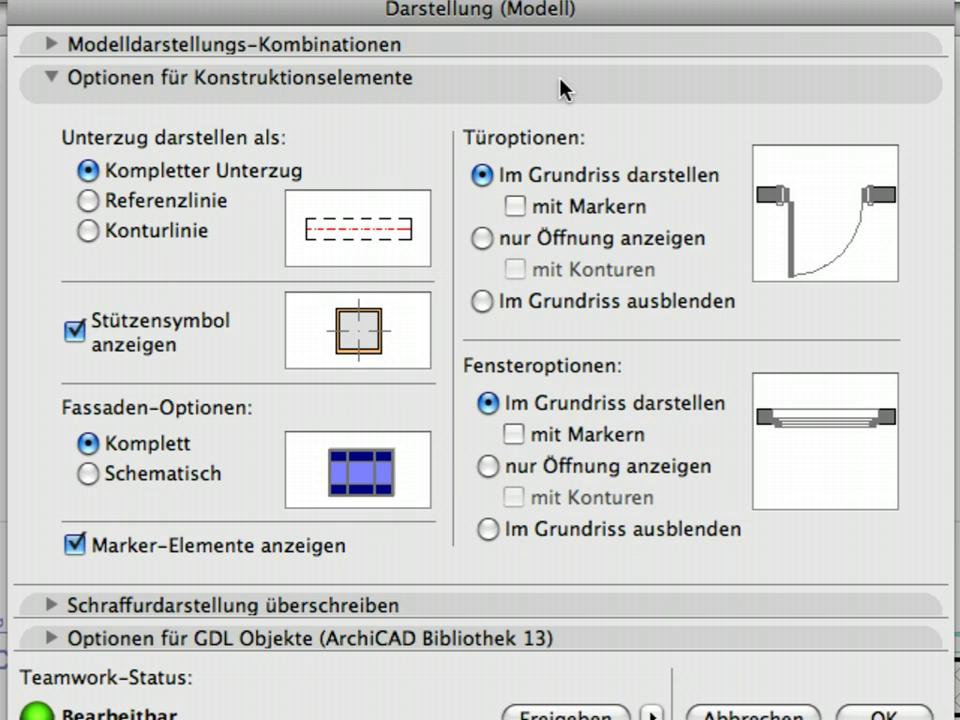
Save the current model view settings as combination 'Deckenspiegel', then release them (Freigeben).
click(560, 80)
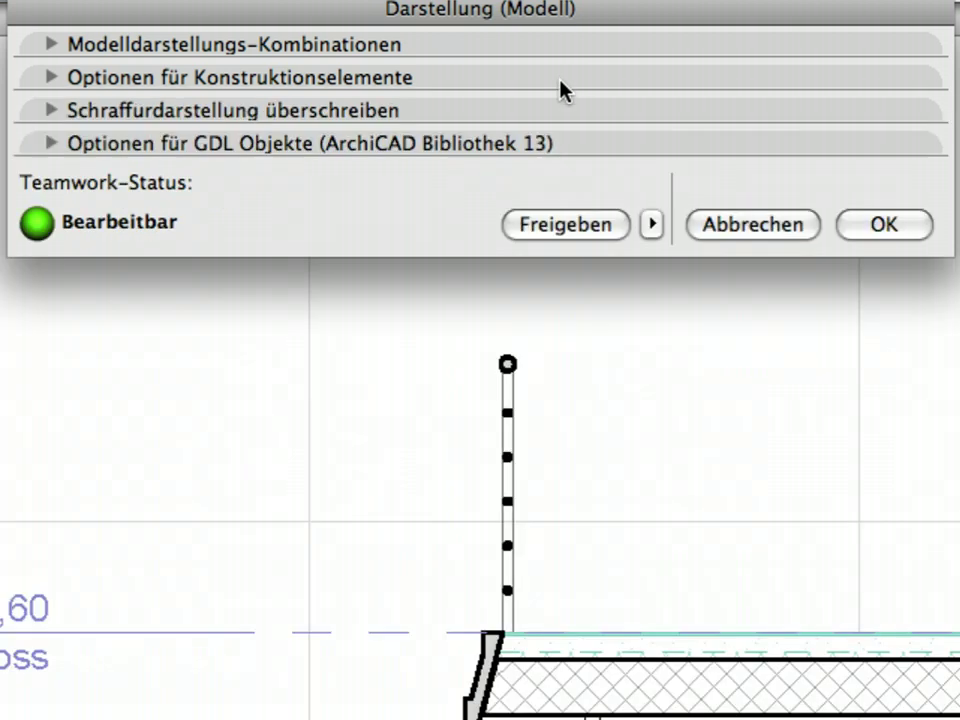
click(567, 45)
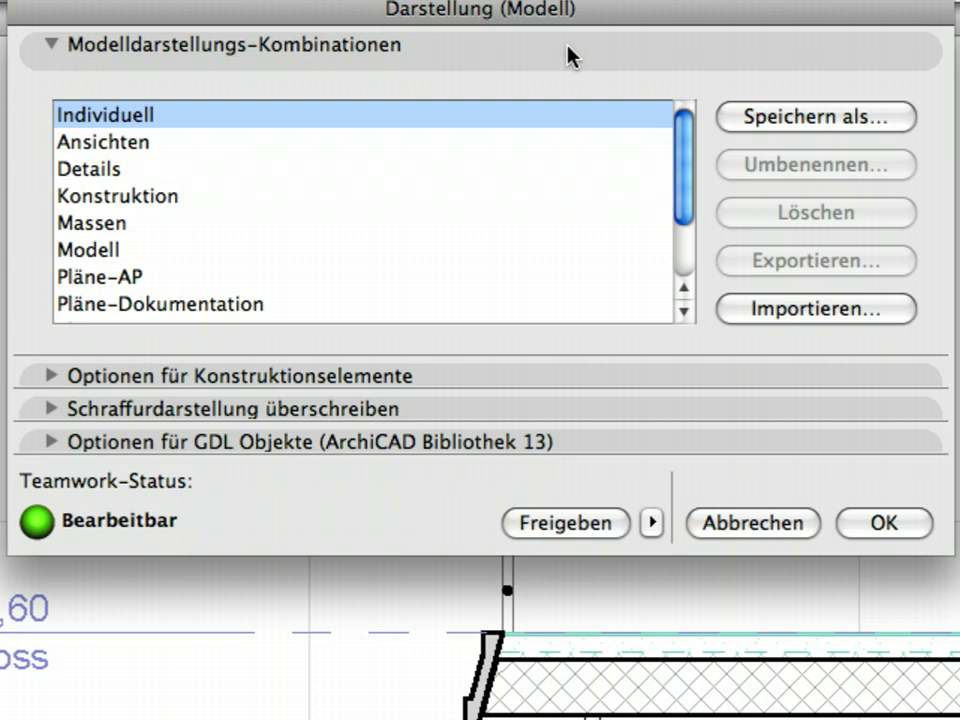
click(757, 121)
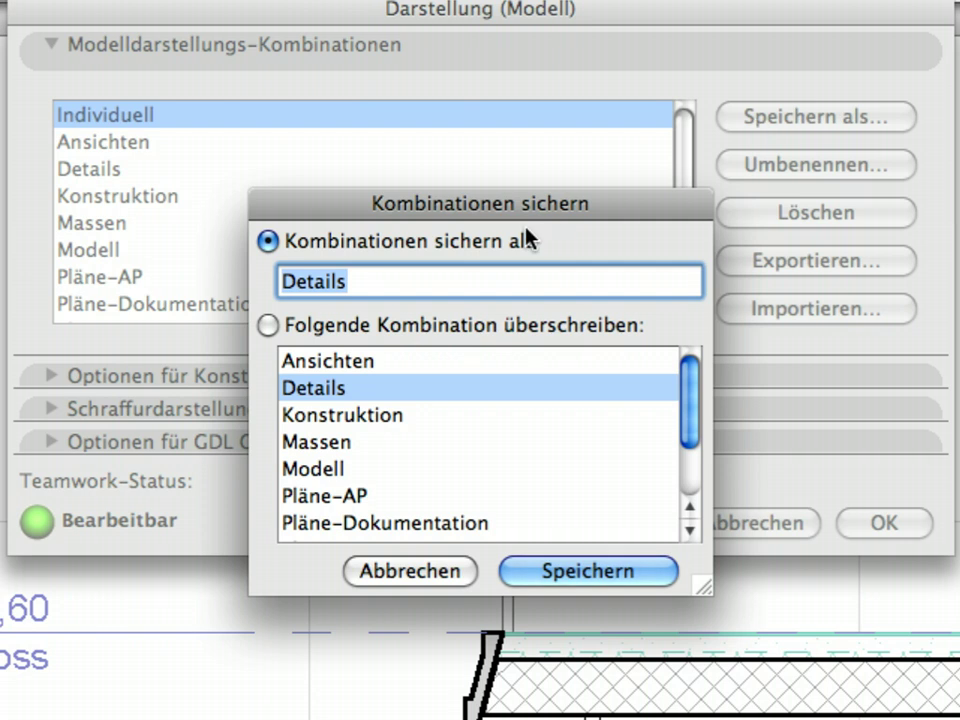
text(Deckenspiegel)
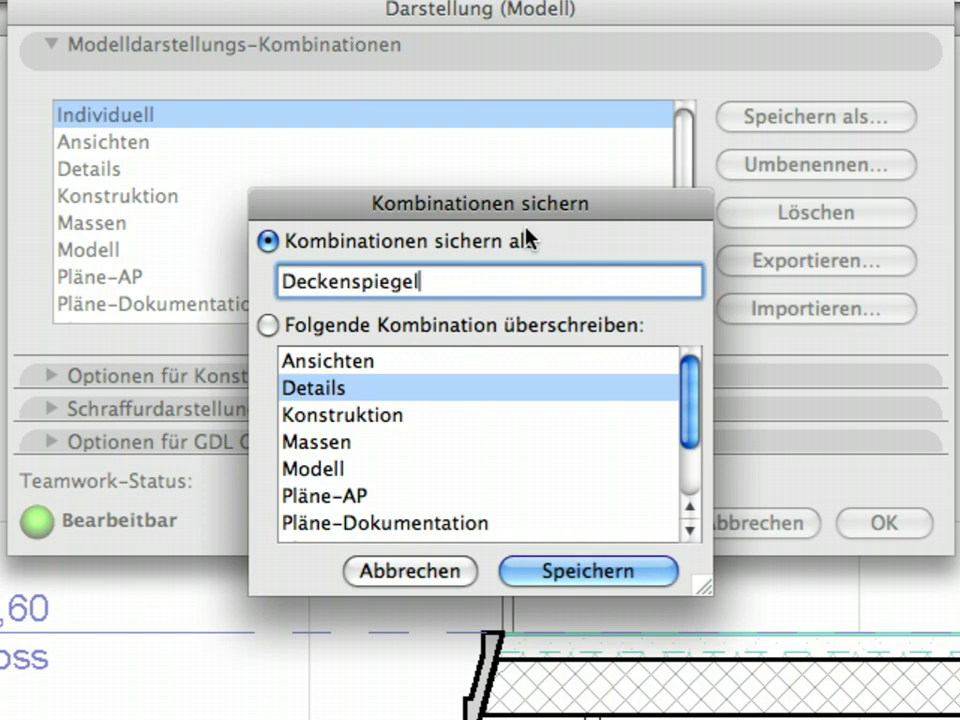
click(643, 577)
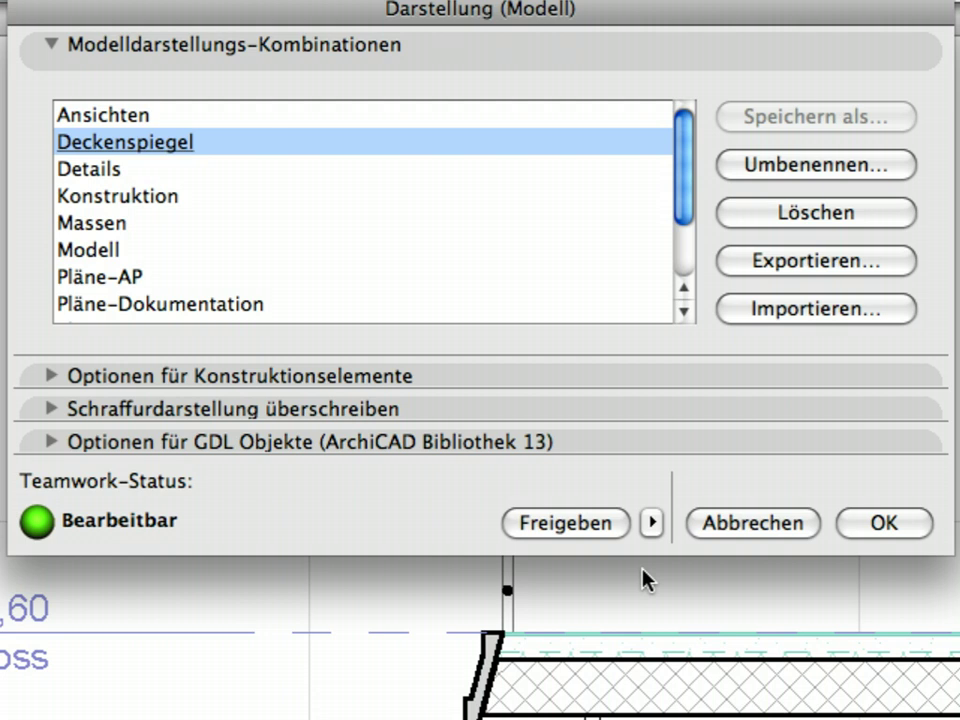
click(600, 531)
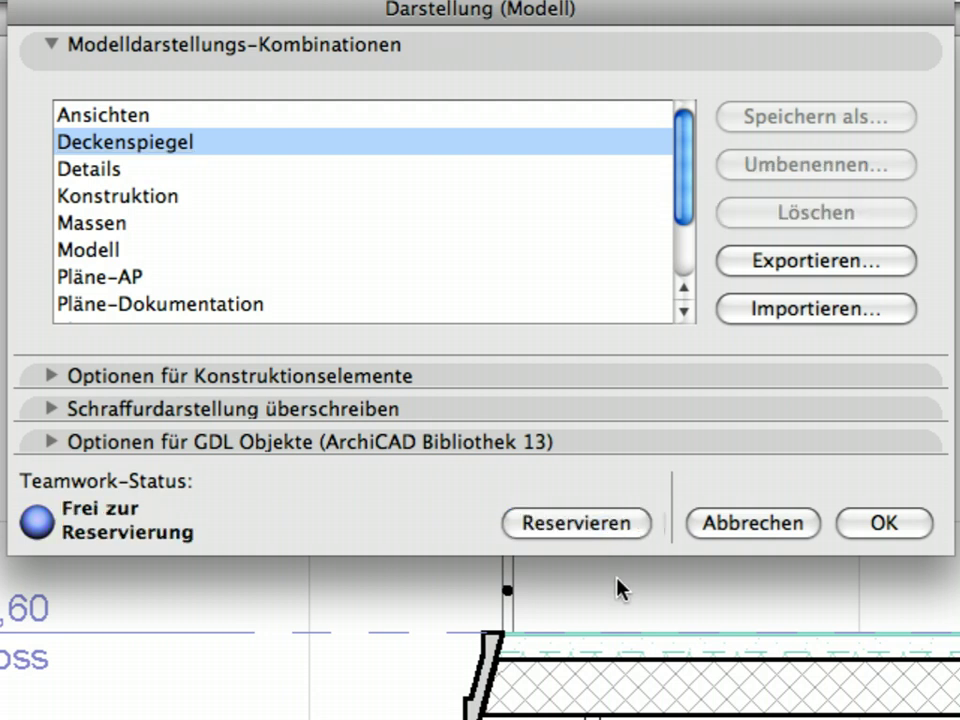
click(856, 539)
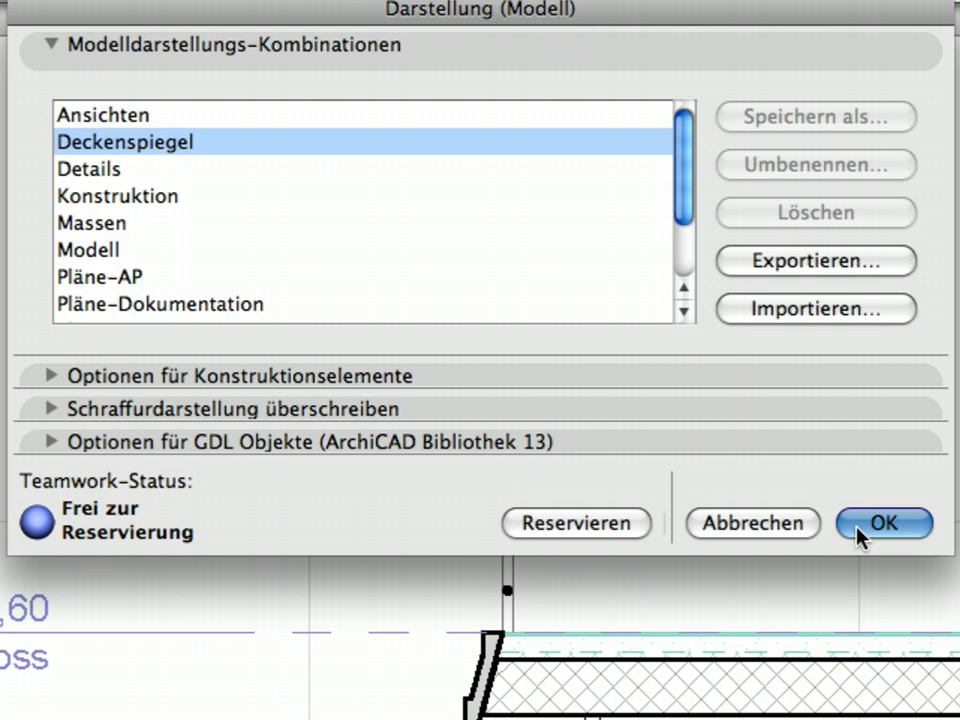
Close the Darstellung (Modell) dialog to return to the S-04 Schnitt-Galerie section.
click(856, 539)
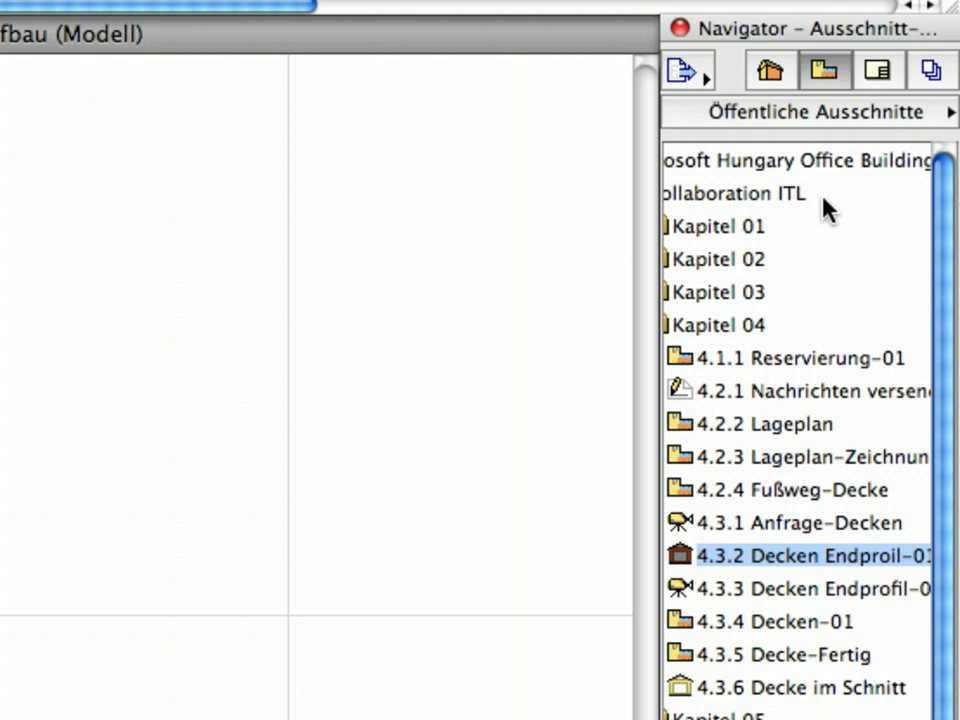
In the Navigator, expand Planung-EP-Dokumentation and select its Geschosse folder for cloning.
scroll(900, 159, left, 2)
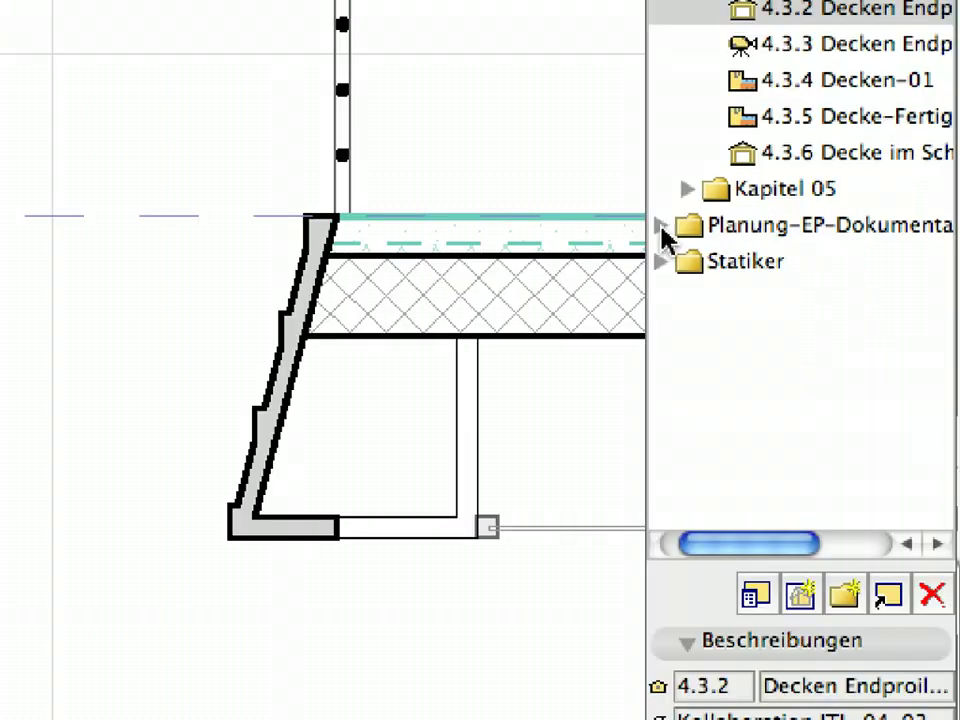
click(661, 227)
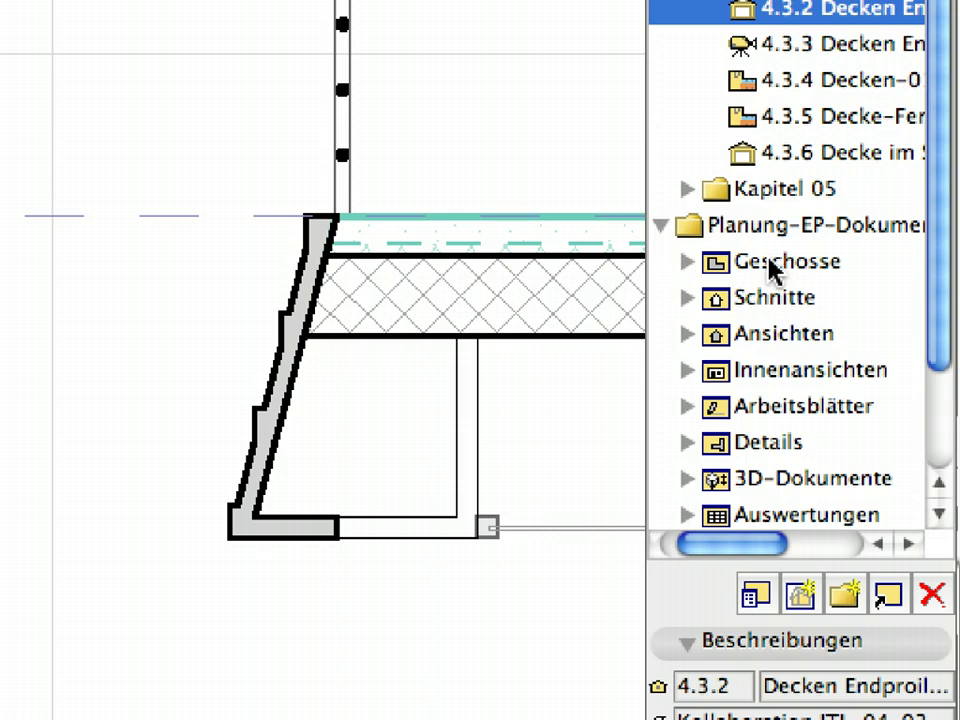
click(792, 263)
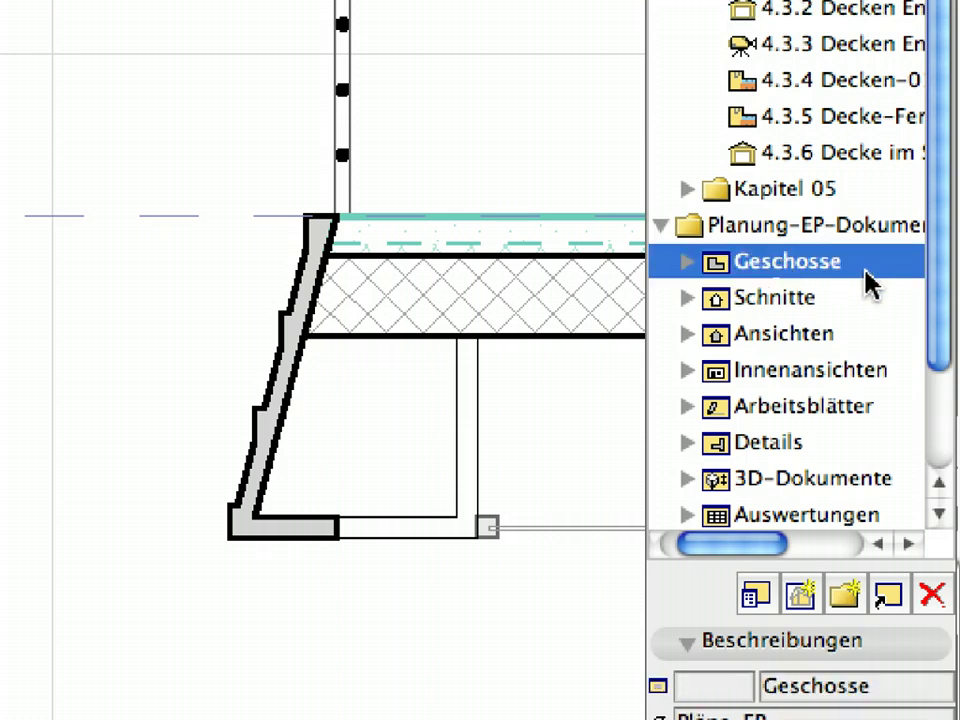
click(890, 597)
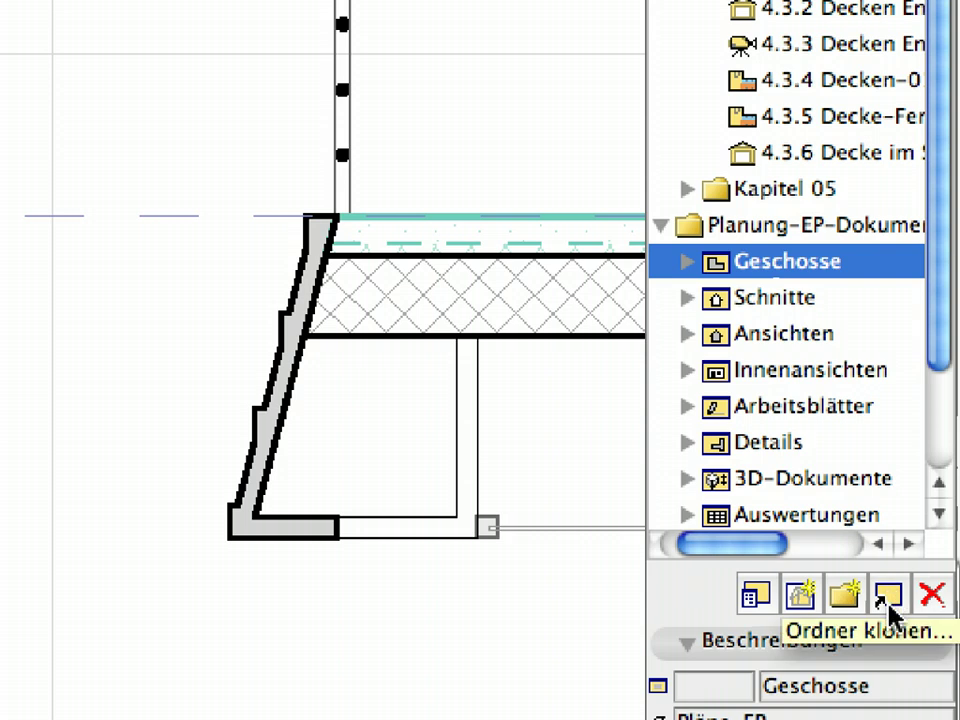
In Ordner klonen, choose Geschosse and give the clone the custom name 'Deckenspiegel'.
click(887, 598)
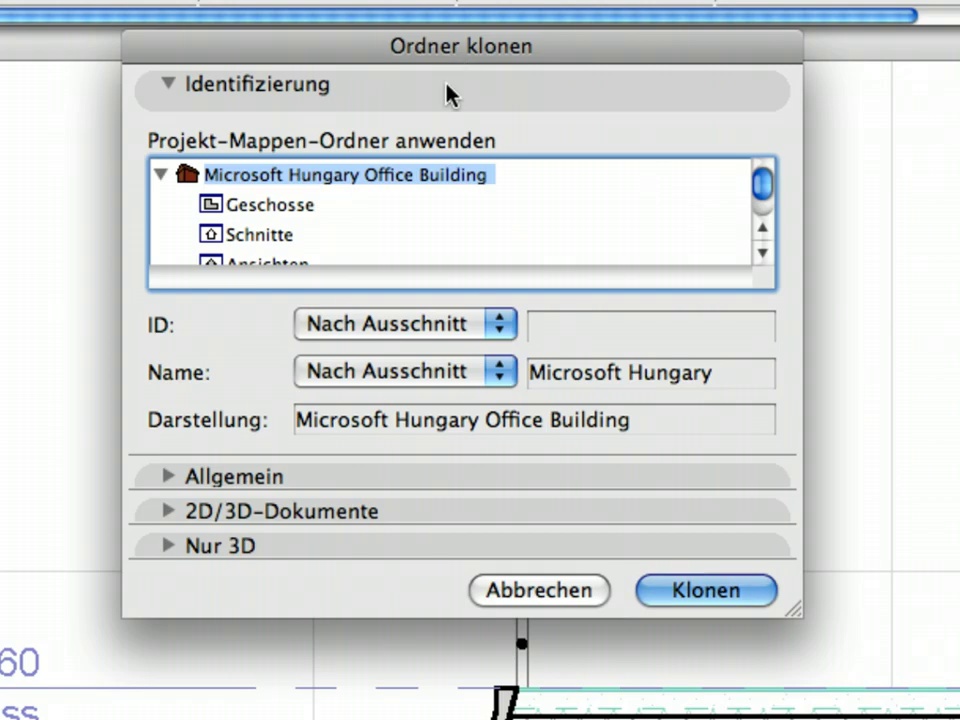
click(283, 205)
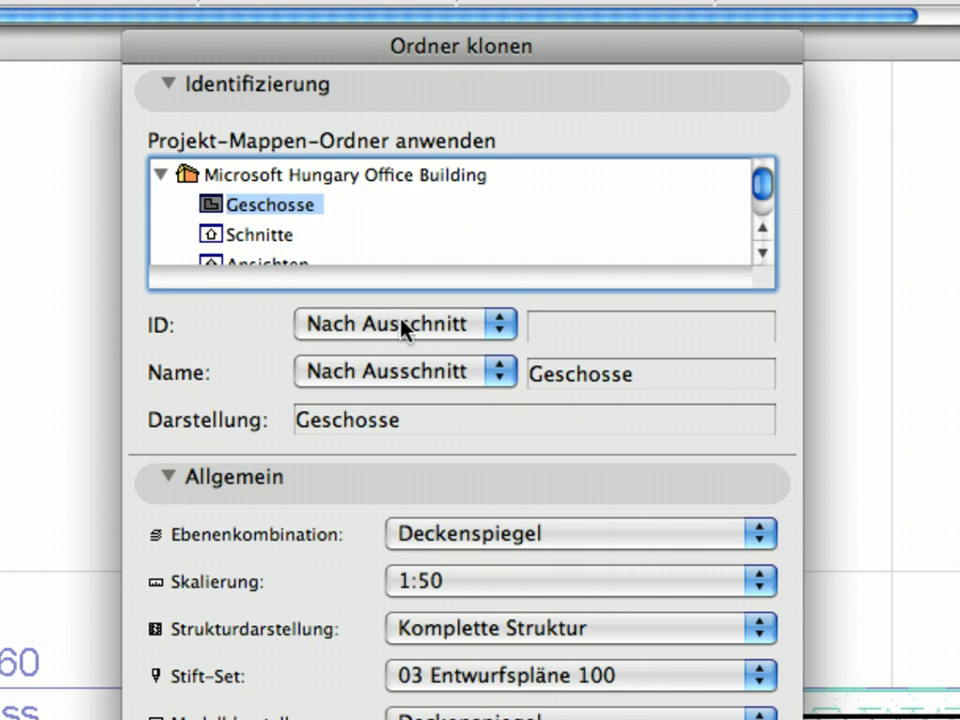
click(425, 372)
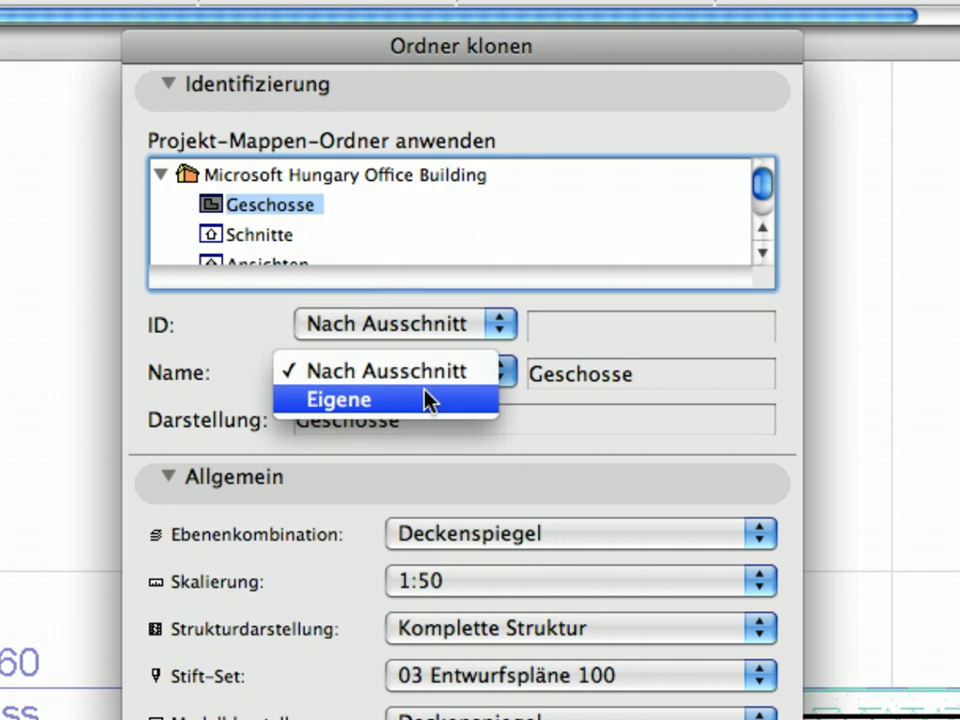
click(428, 400)
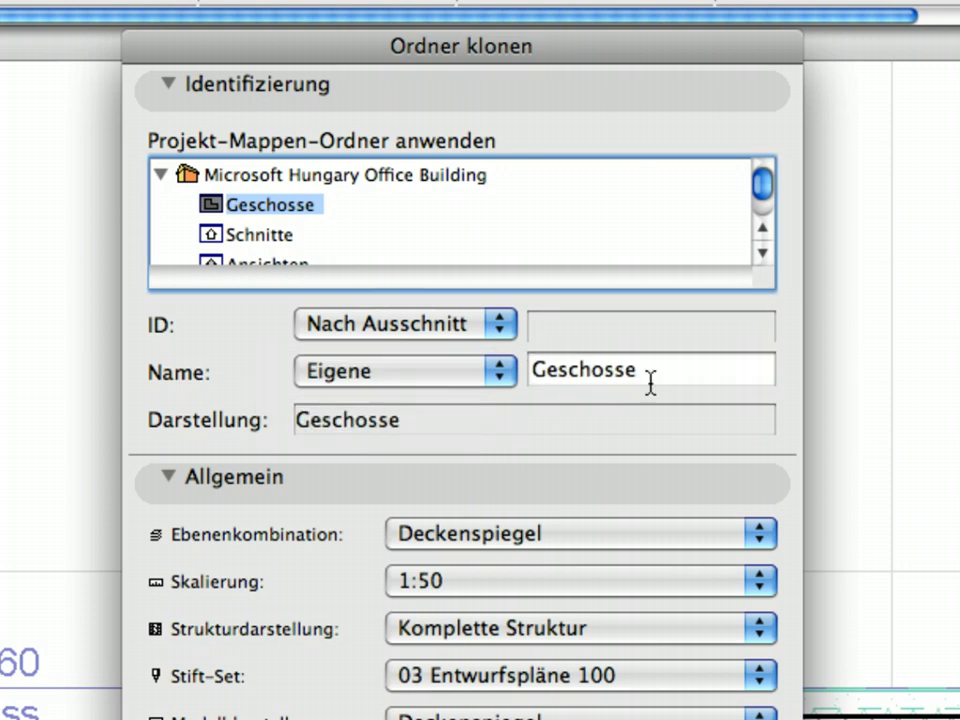
drag(649, 372, 532, 369)
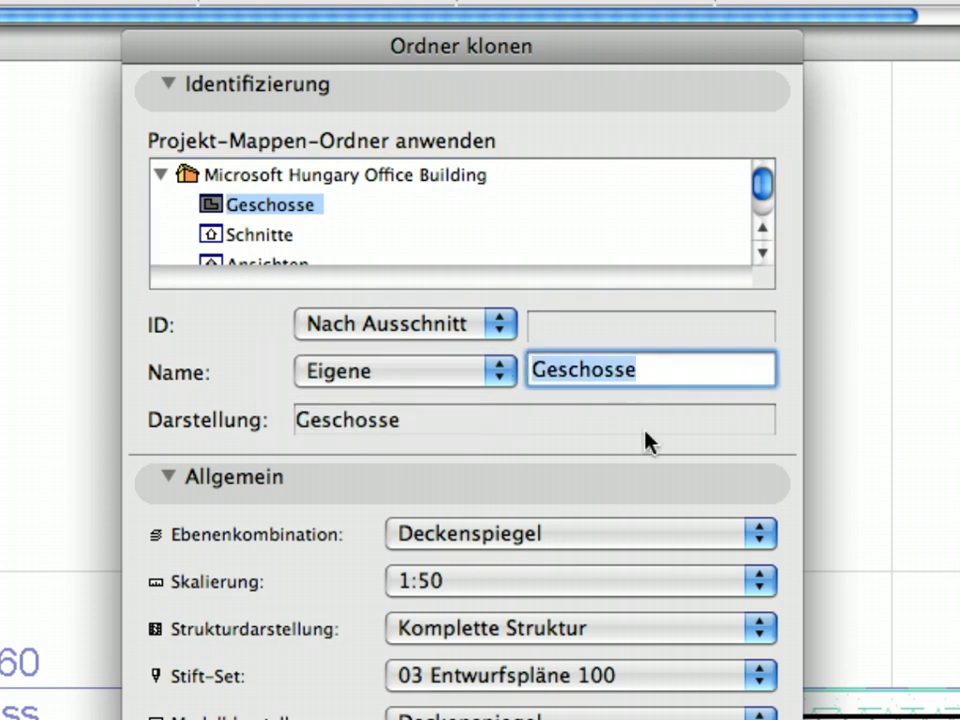
text(Deckenspiegel)
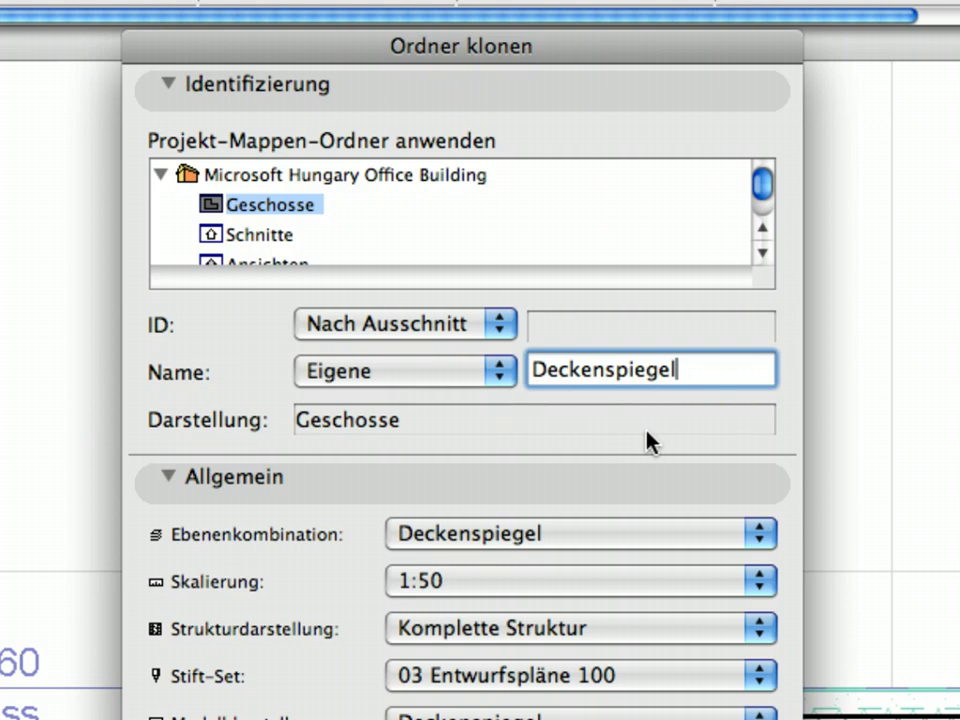
Keep the Deckenspiegel layer combination, 1:50 scale and Deckenspiegel model view for the clone.
click(469, 100)
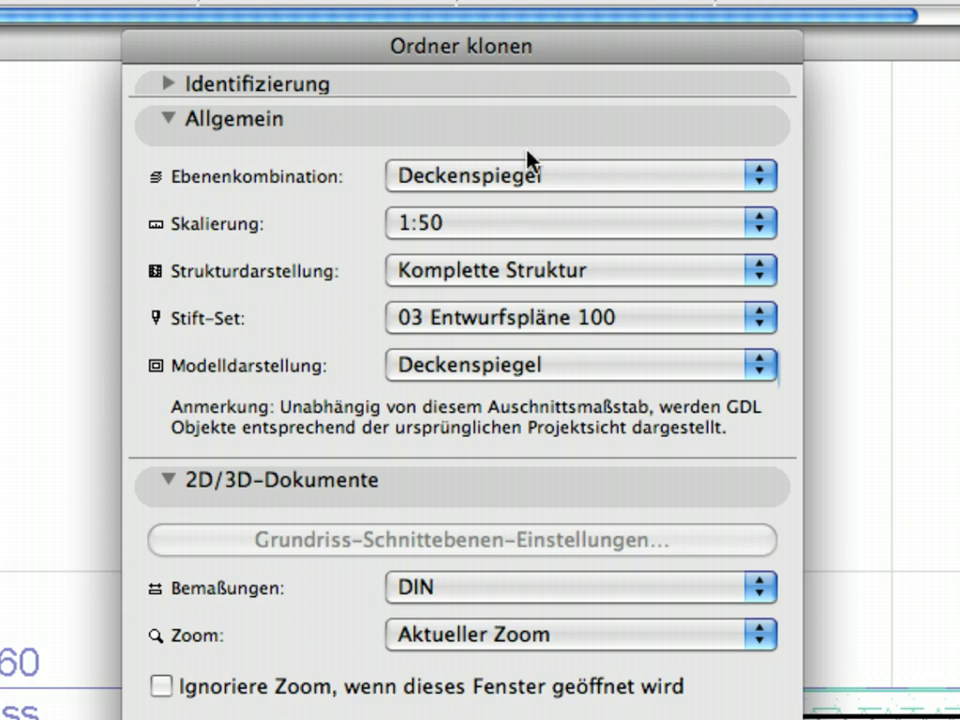
click(597, 182)
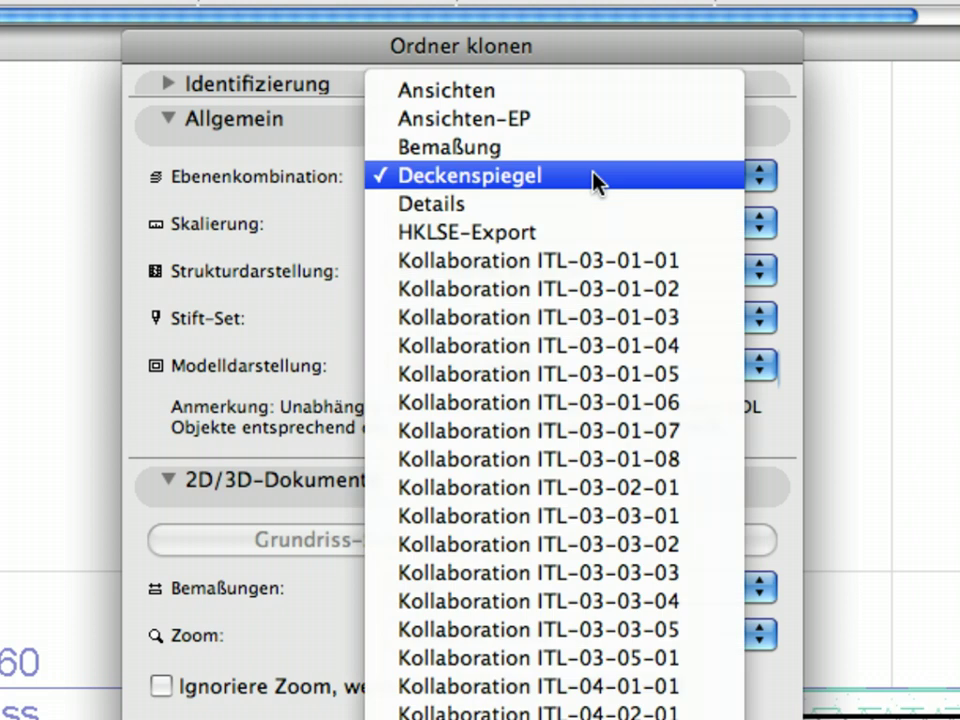
click(597, 182)
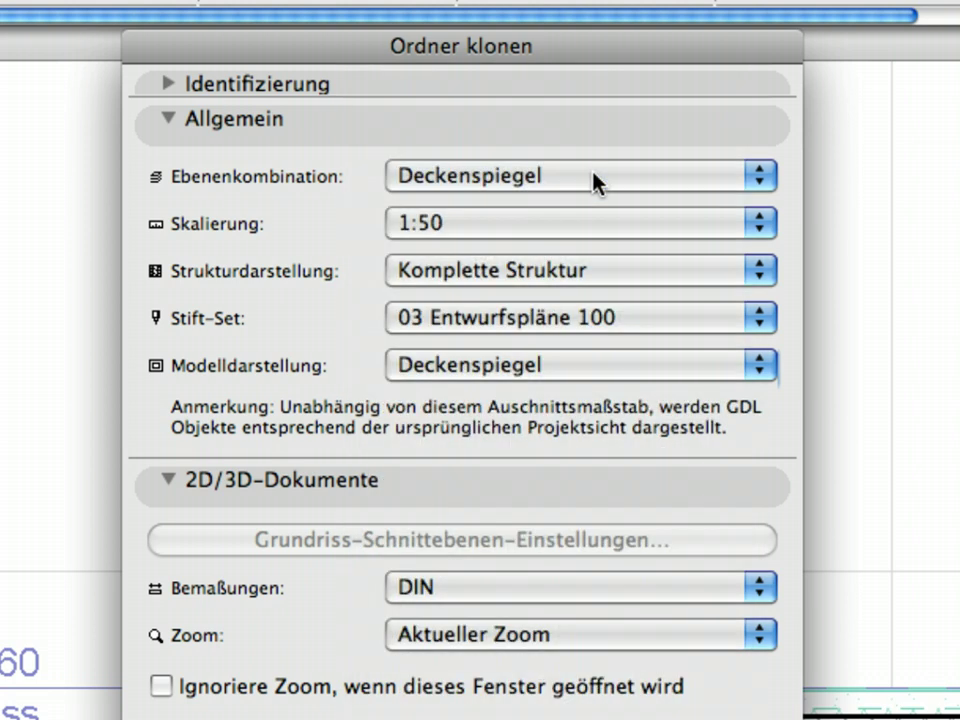
click(675, 234)
click(675, 234)
click(705, 366)
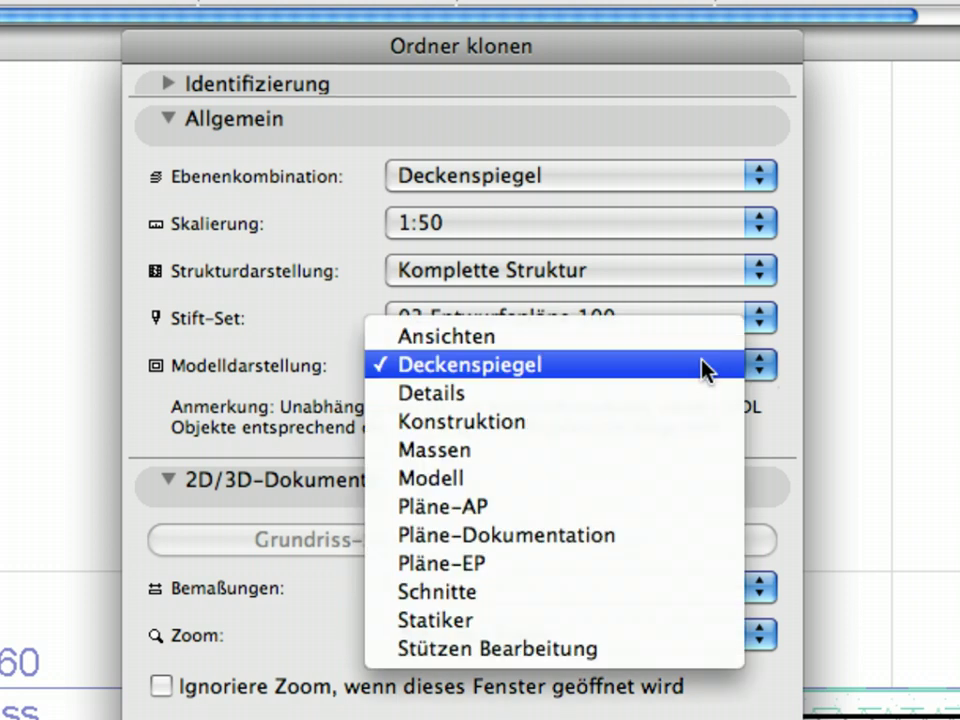
click(705, 366)
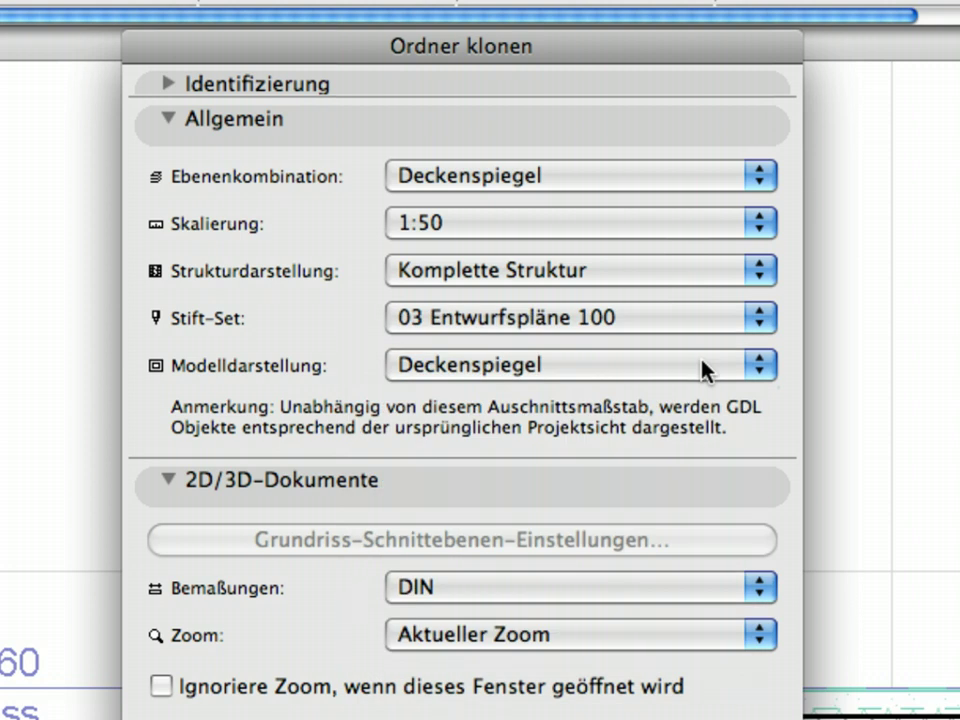
Set the cloned views' Zoom to Optimieren so they open zoomed to fit.
click(617, 140)
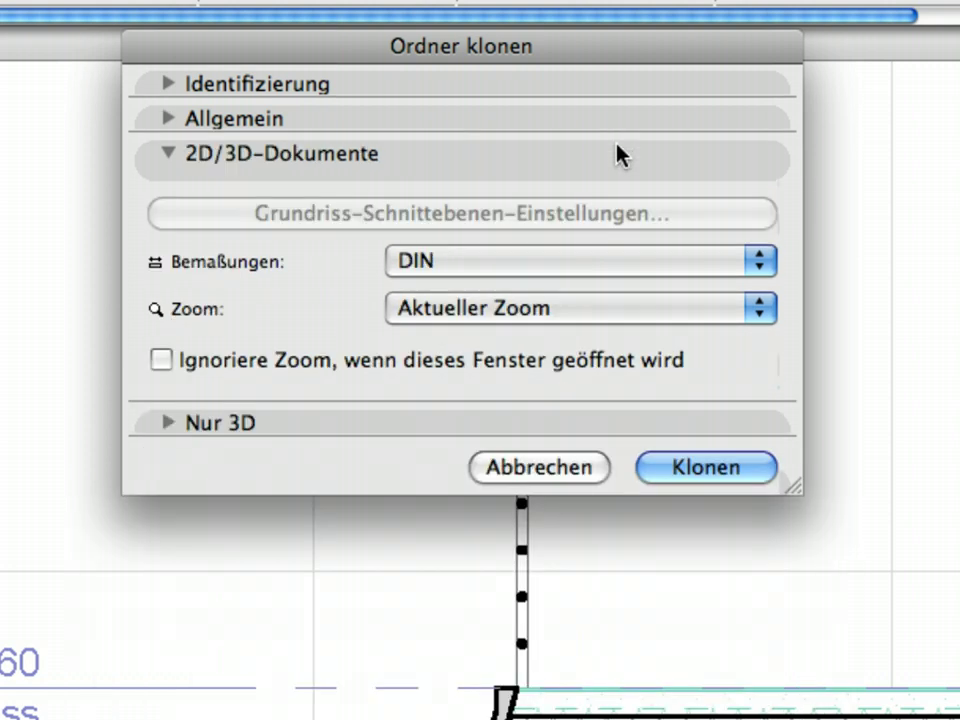
click(640, 320)
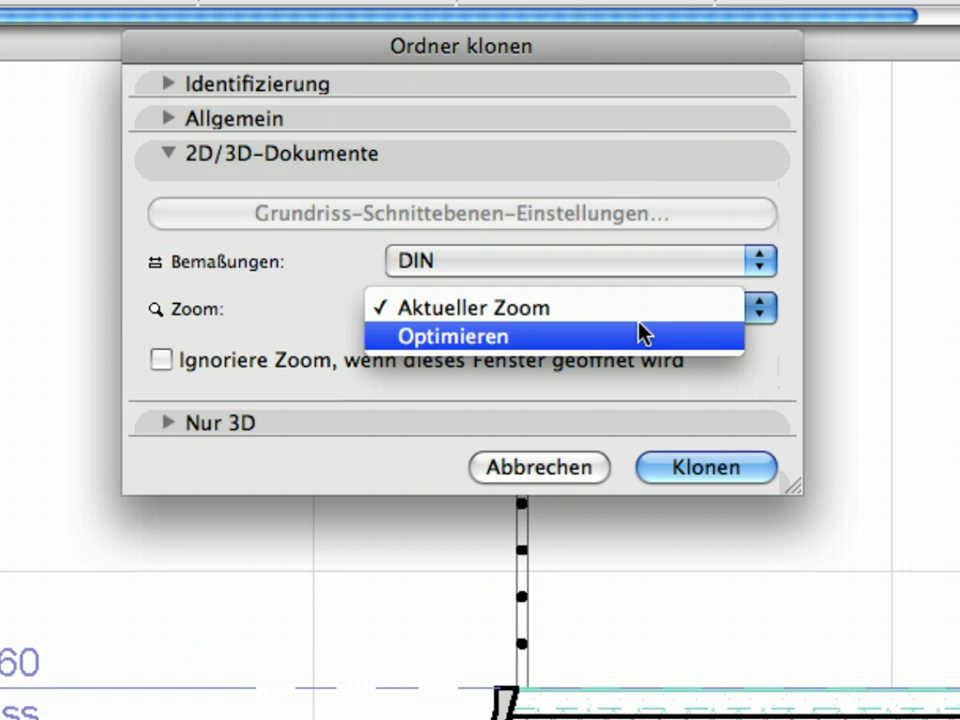
click(642, 333)
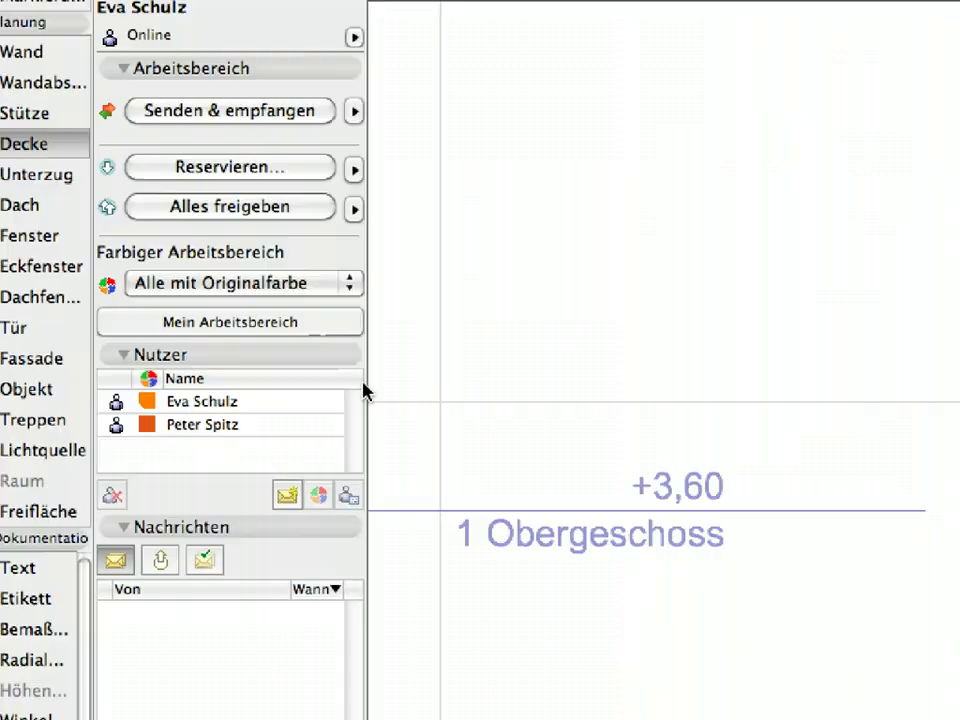
From Mein Arbeitsbereich, release all reserved elements and settings with Alles freigeben.
click(336, 330)
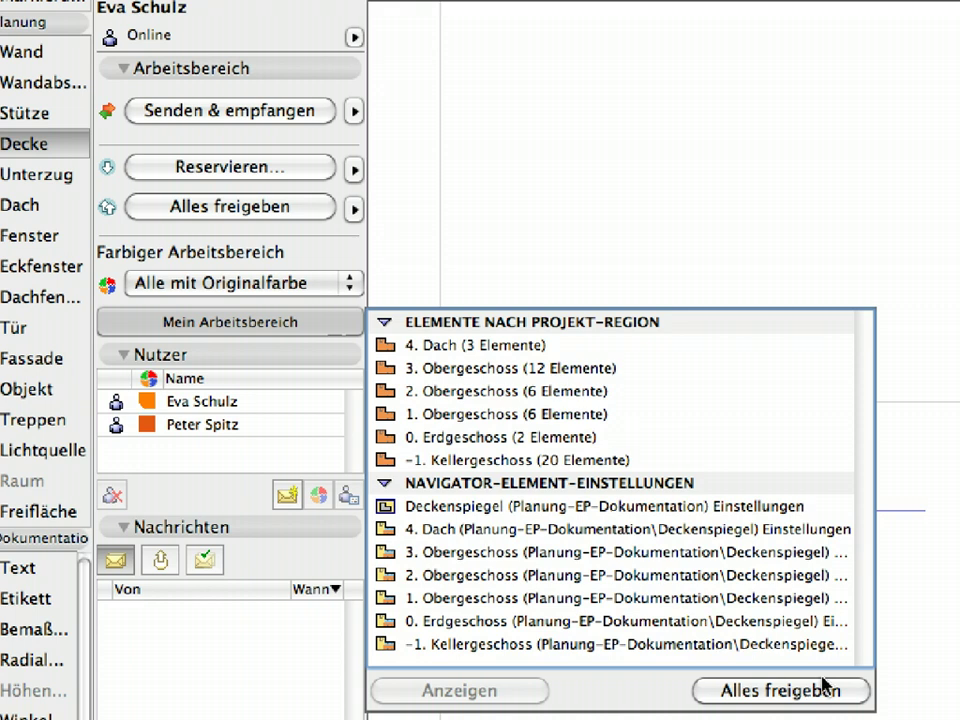
click(855, 690)
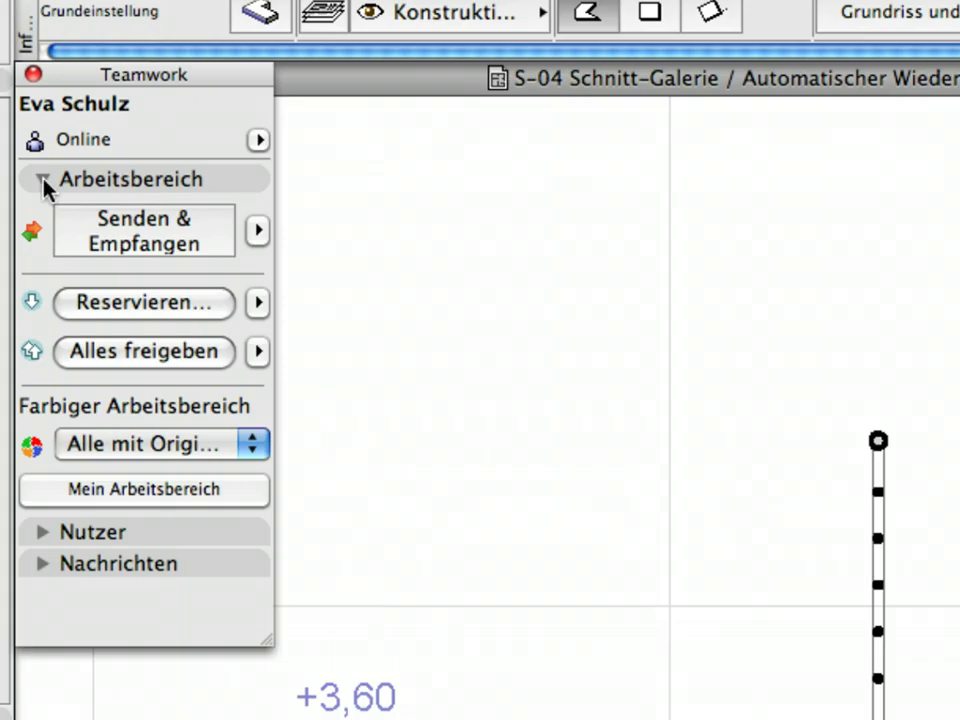
Write the teammate a message: 'Bitte verwende für den Deckenspiegel die neuen Deckenspiegel-Ansichten!'.
click(42, 180)
click(43, 211)
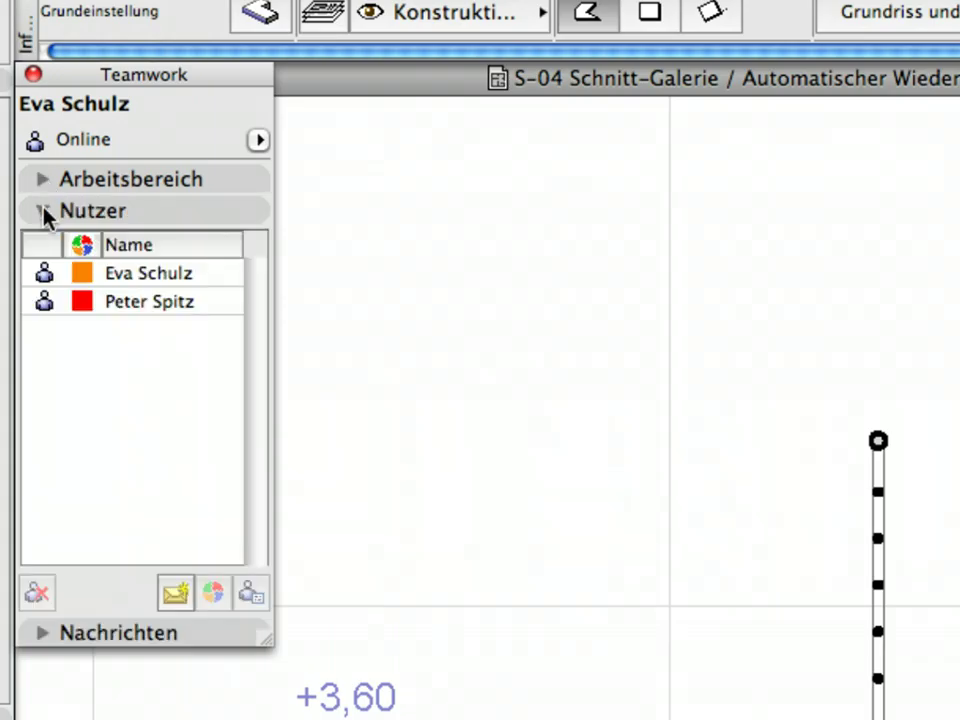
click(175, 313)
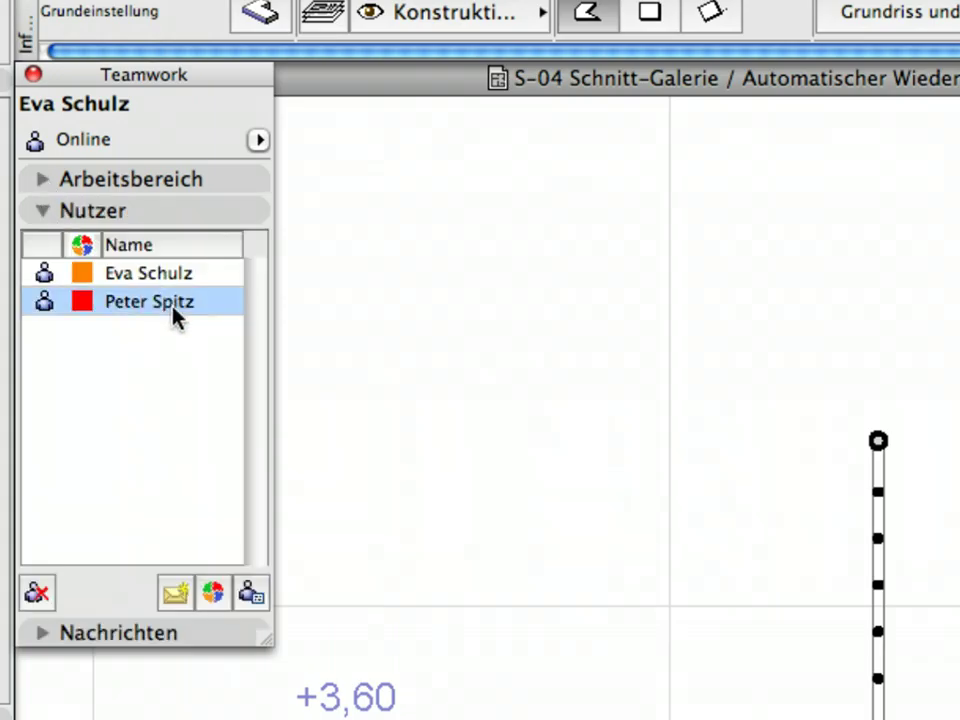
right_click(175, 313)
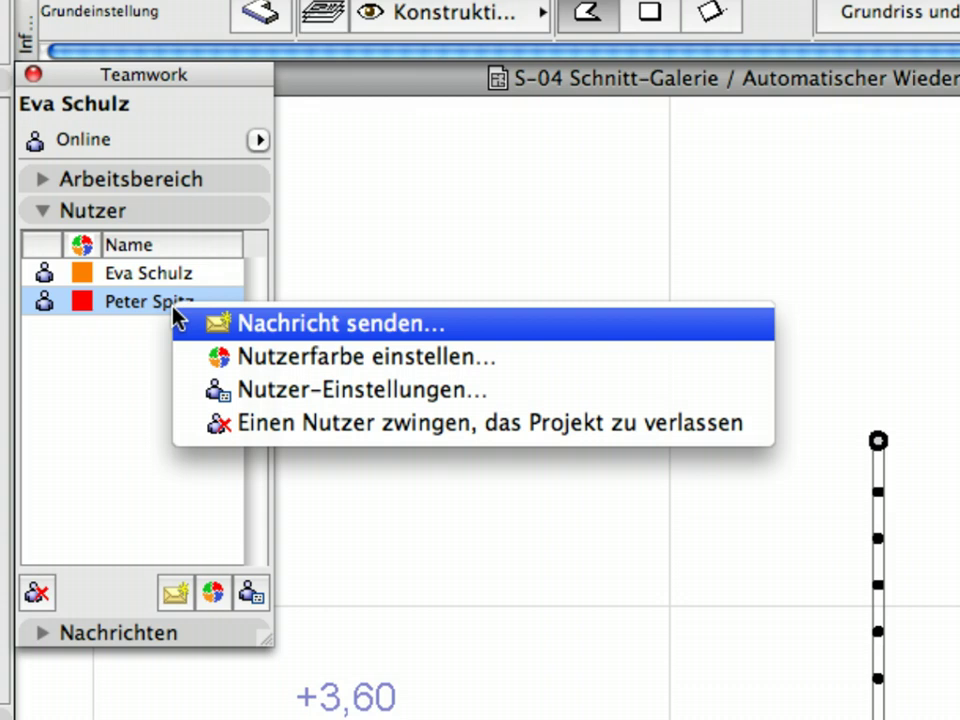
click(447, 324)
text(Bitte verwende für den Deckenspiegel die neuen Deckenspiegel-Ansichten!)
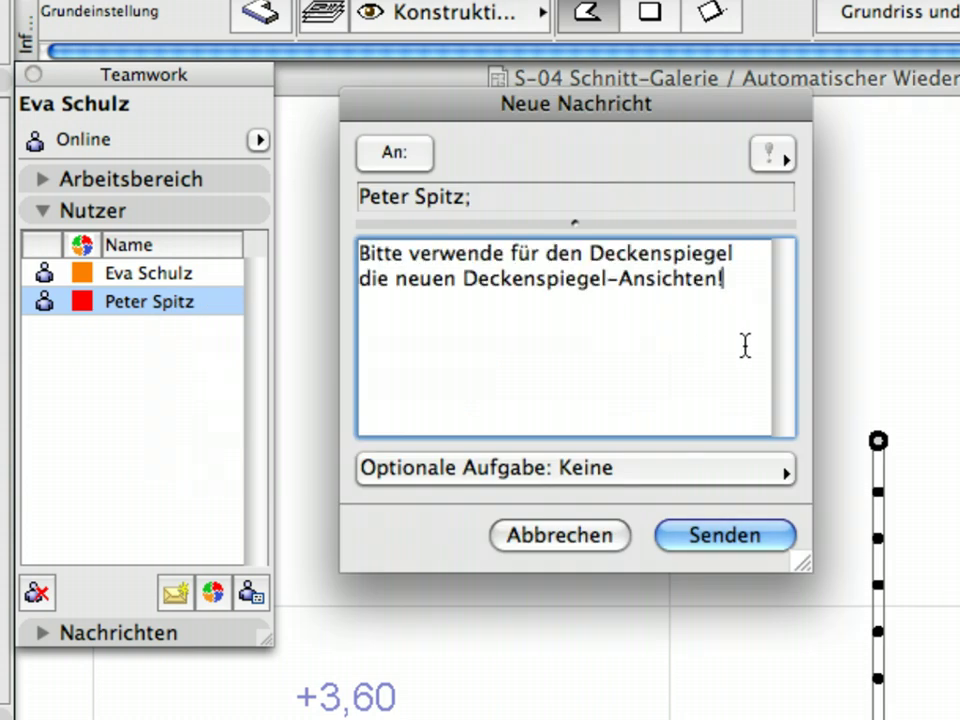
Attach an Änderungen empfangen task to the message and send it.
drag(731, 317, 332, 208)
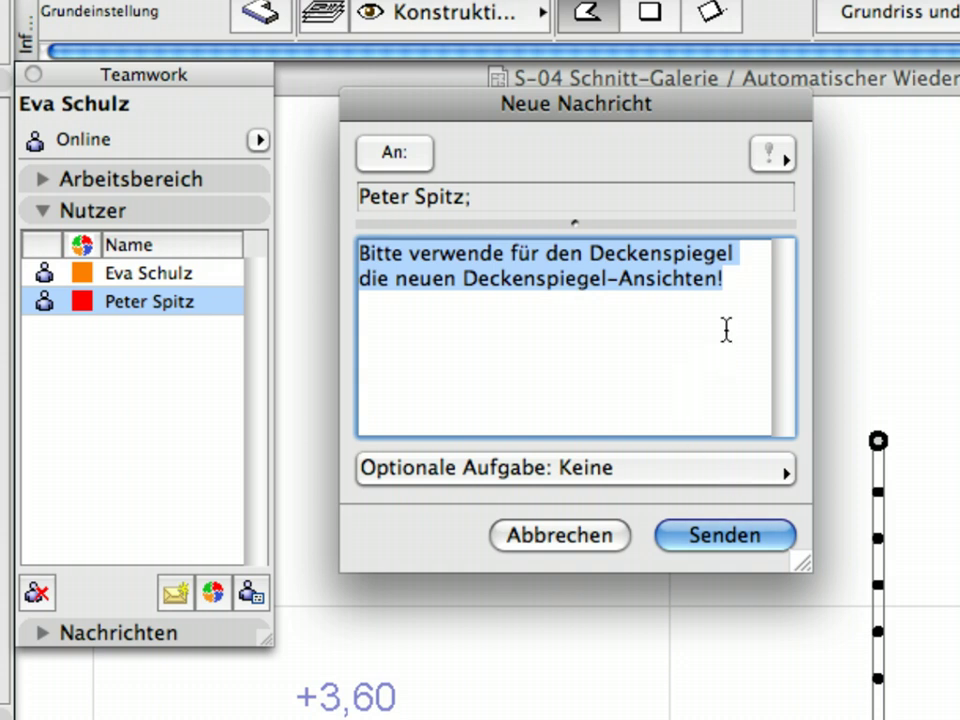
drag(697, 108, 590, 93)
click(610, 458)
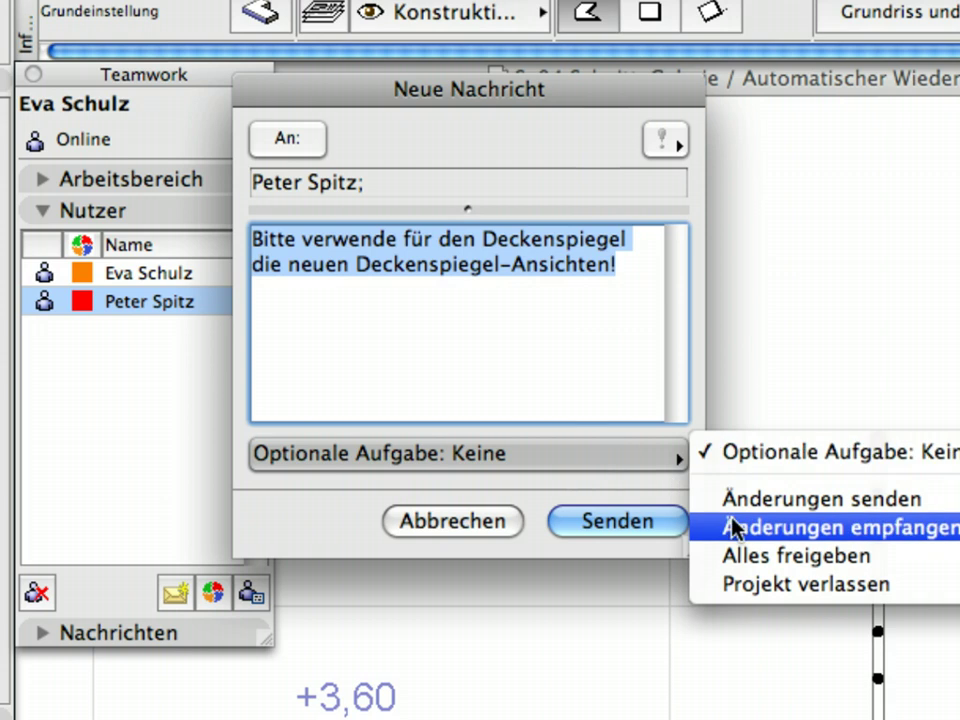
click(737, 528)
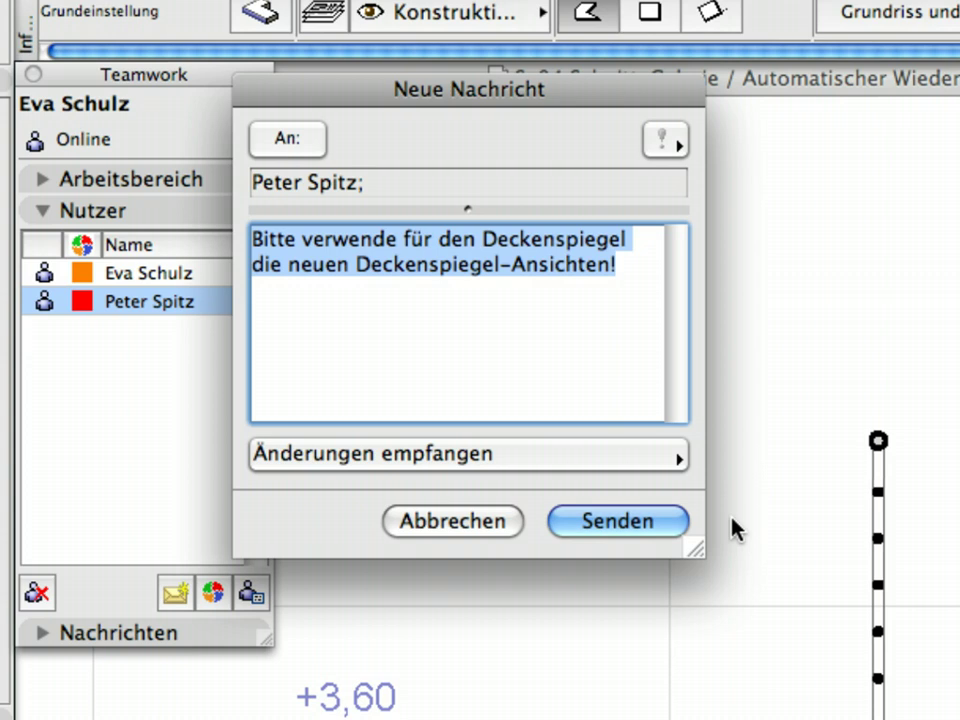
click(643, 520)
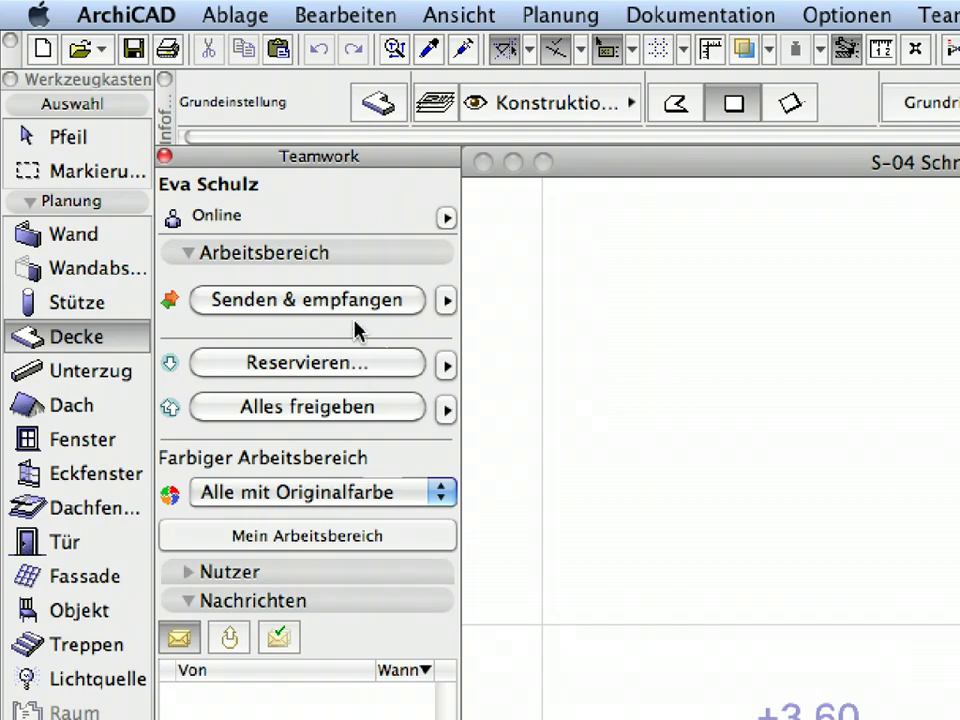
Run Senden & empfangen in Teamwork, then save the project with Ablage > Sichern.
click(358, 321)
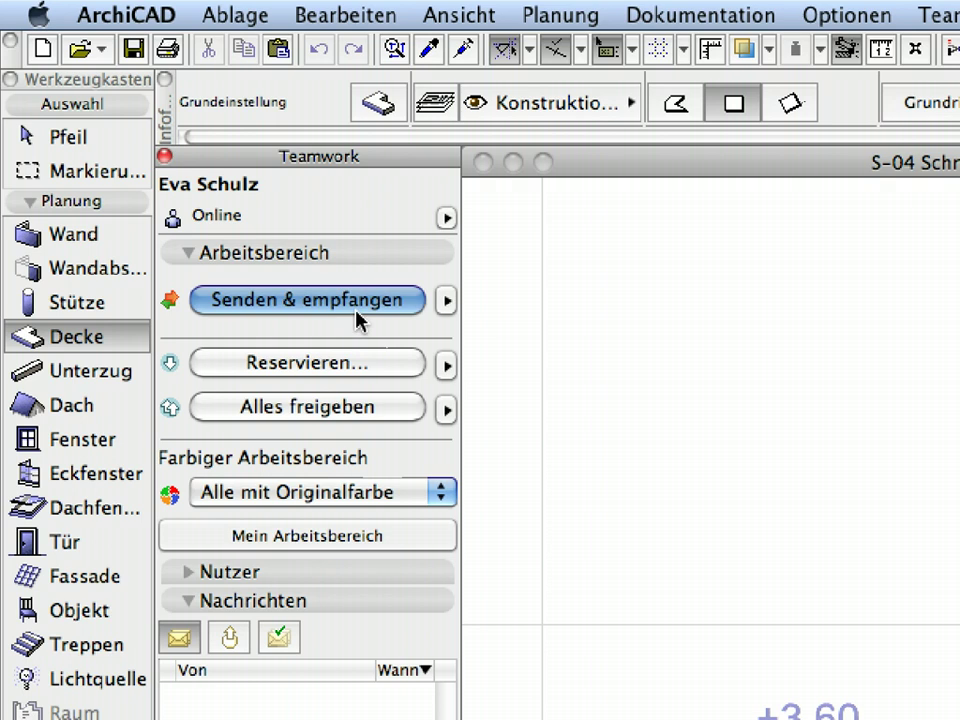
click(264, 14)
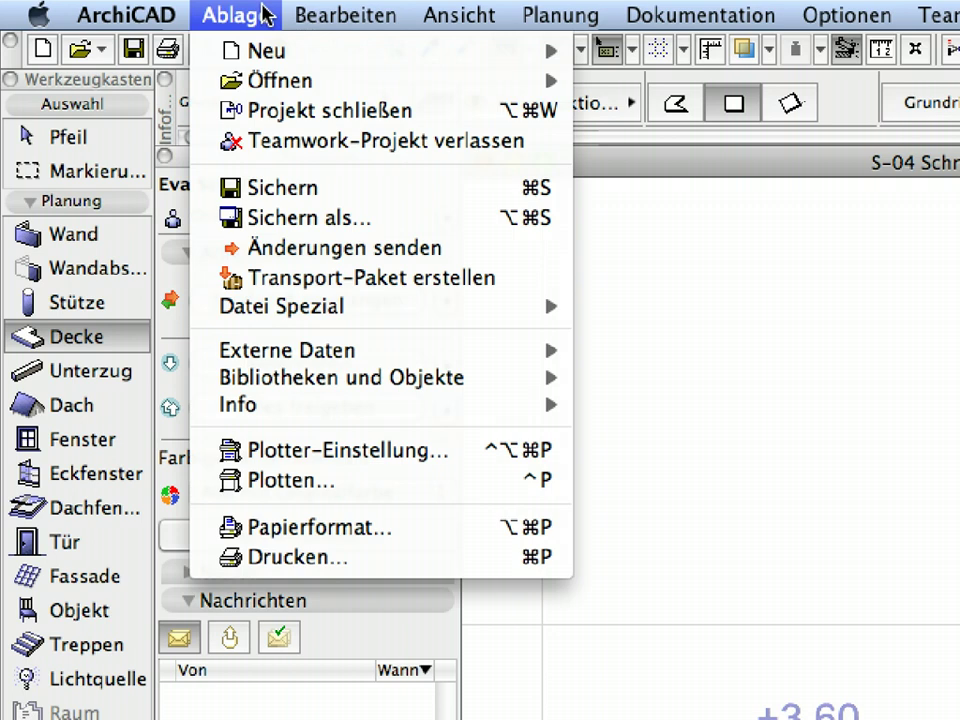
click(360, 191)
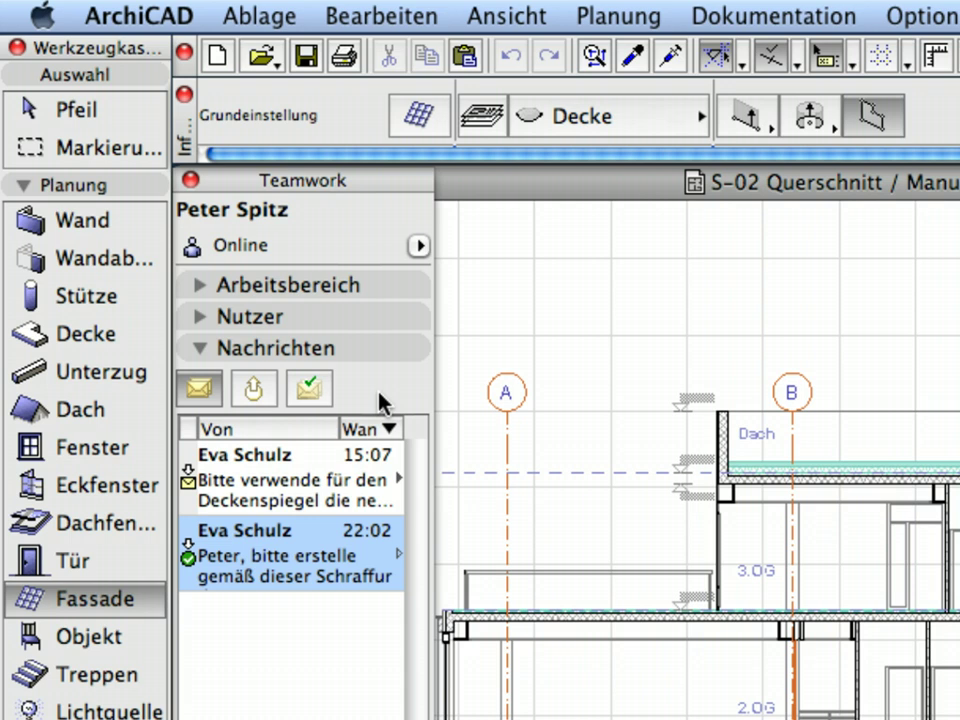
Open the 15:07 Deckenspiegel message and receive changes through its Änderungen empfangen task.
click(330, 478)
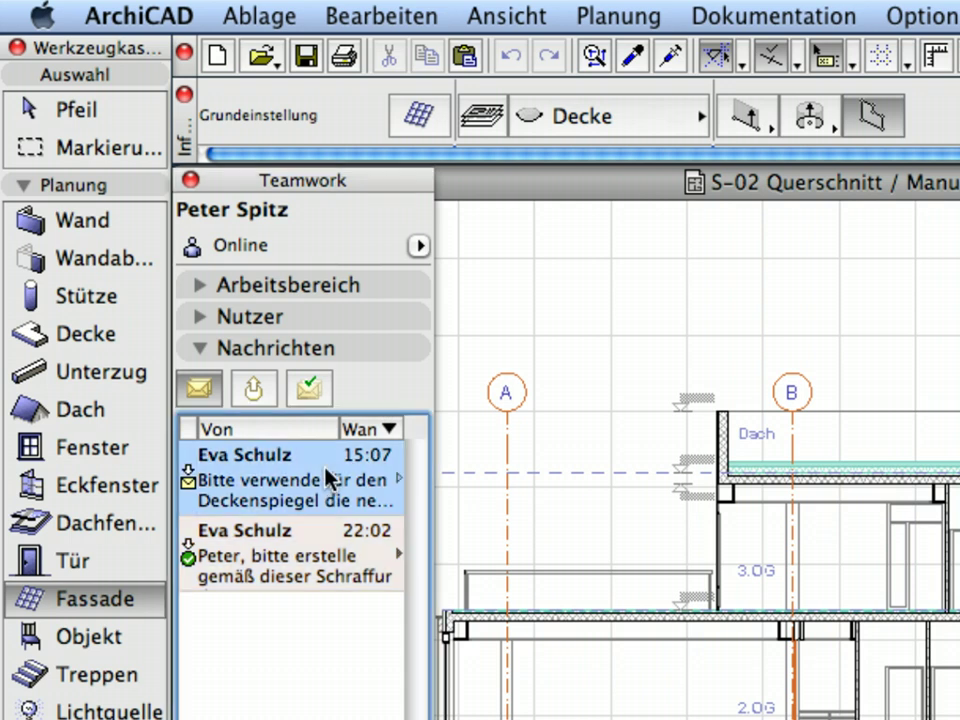
double_click(330, 478)
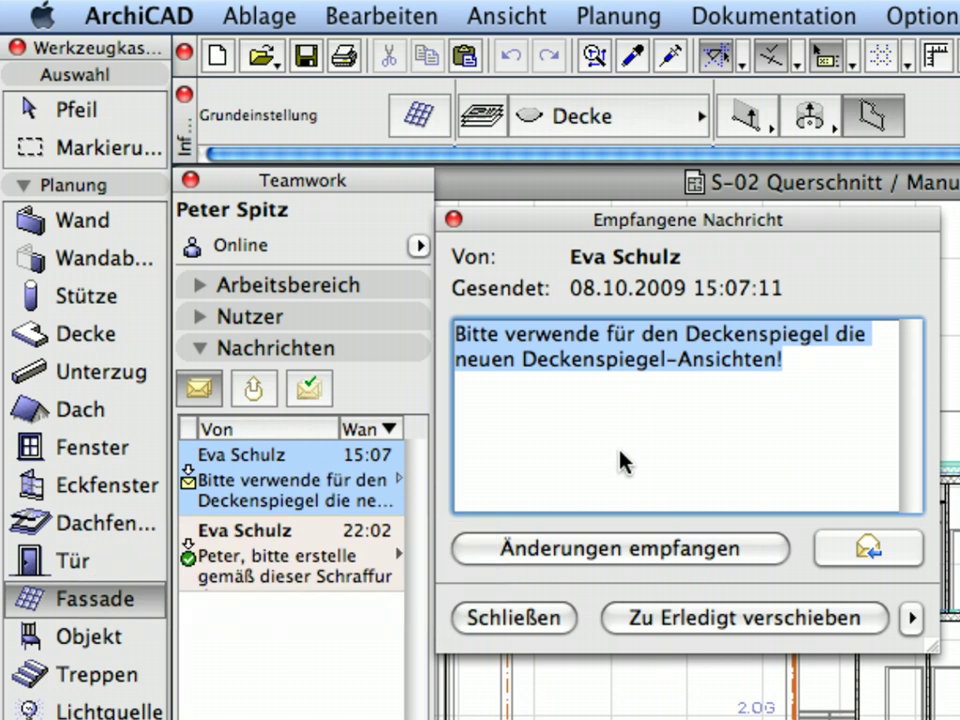
click(675, 549)
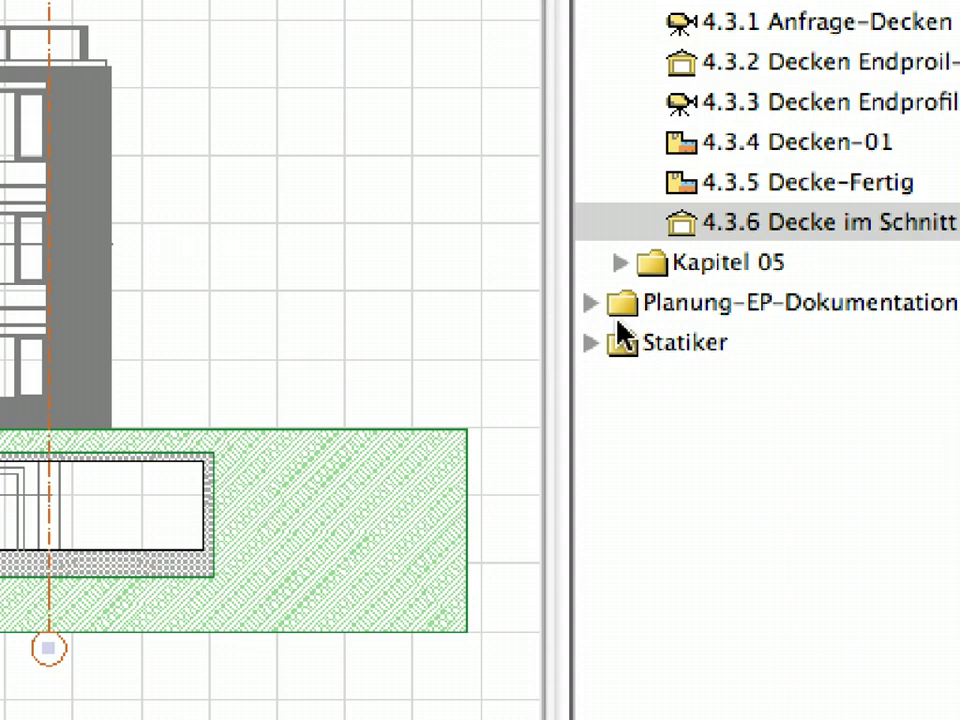
Select the received Deckenspiegel folder under Planung-EP-Dokumentation, then save with Ablage > Sichern.
click(594, 304)
click(904, 390)
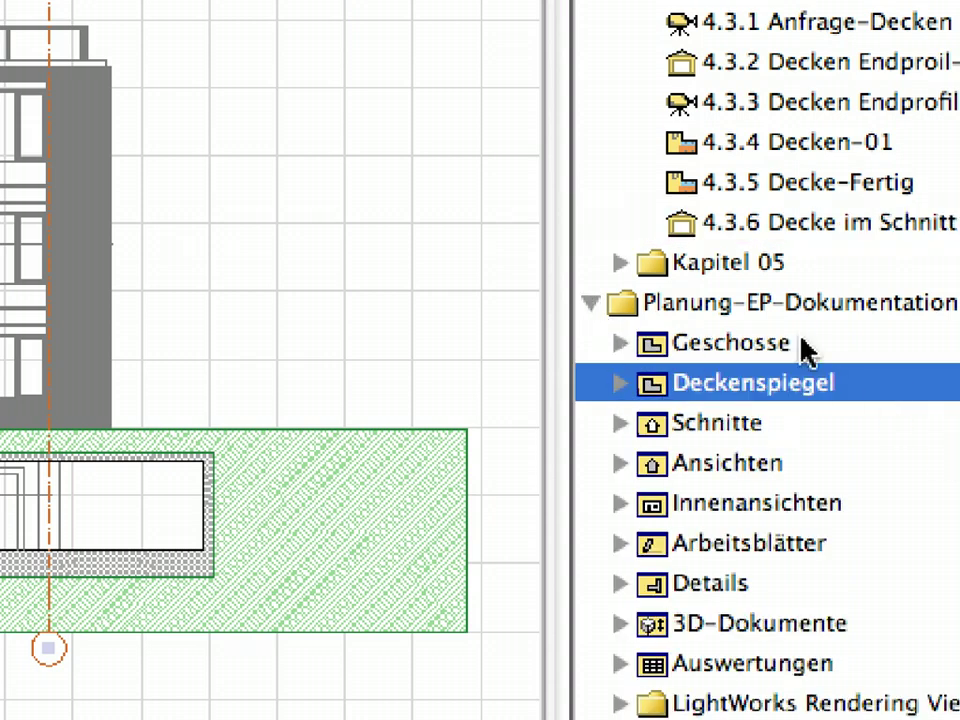
click(250, 16)
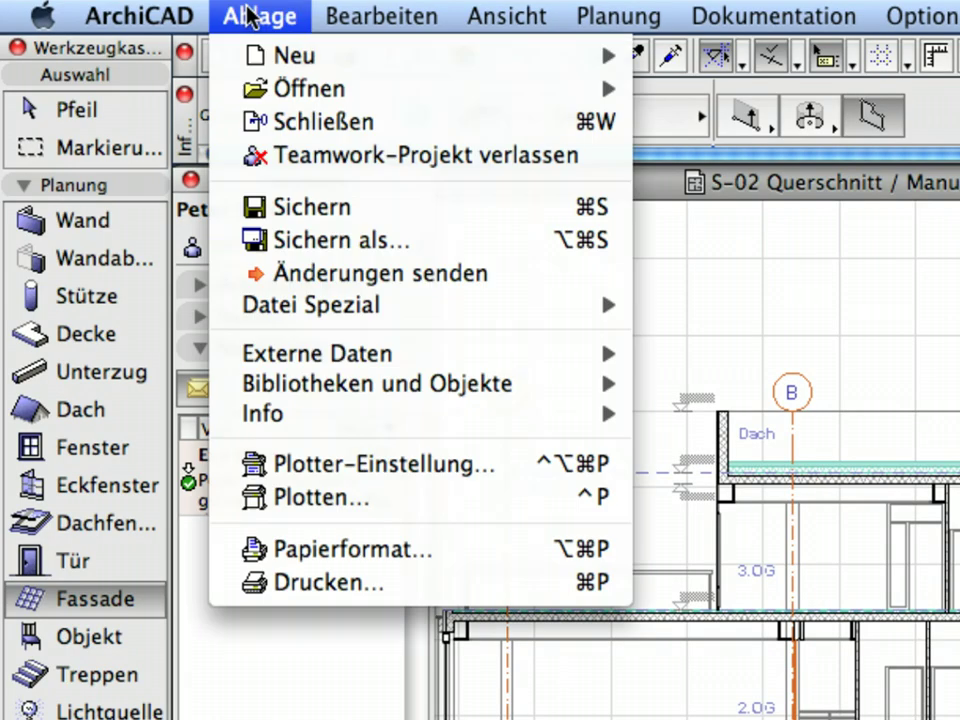
click(405, 210)
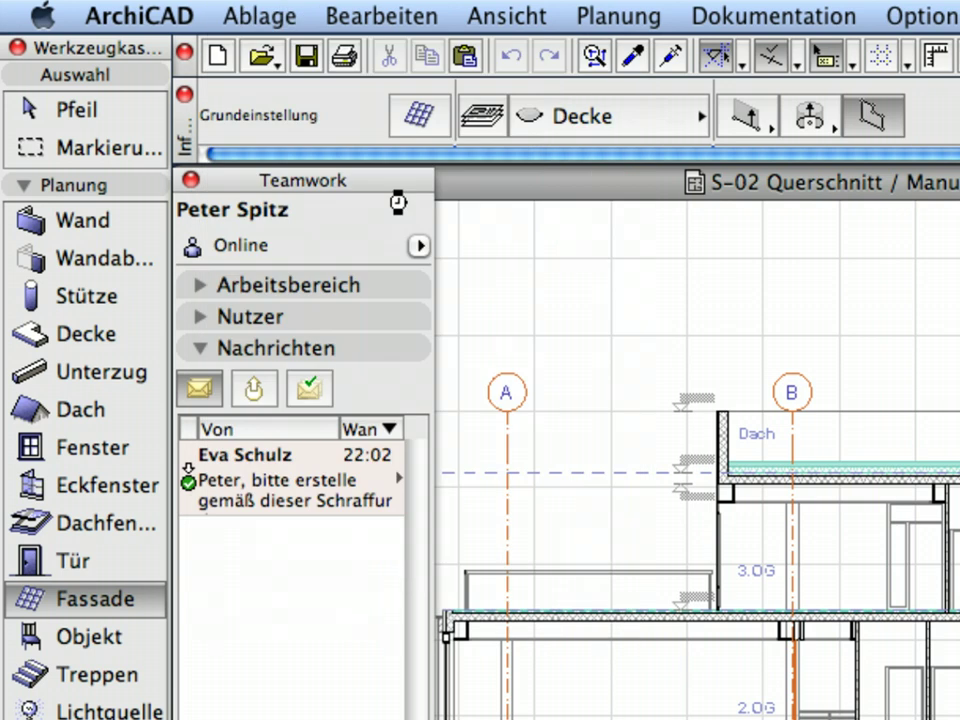